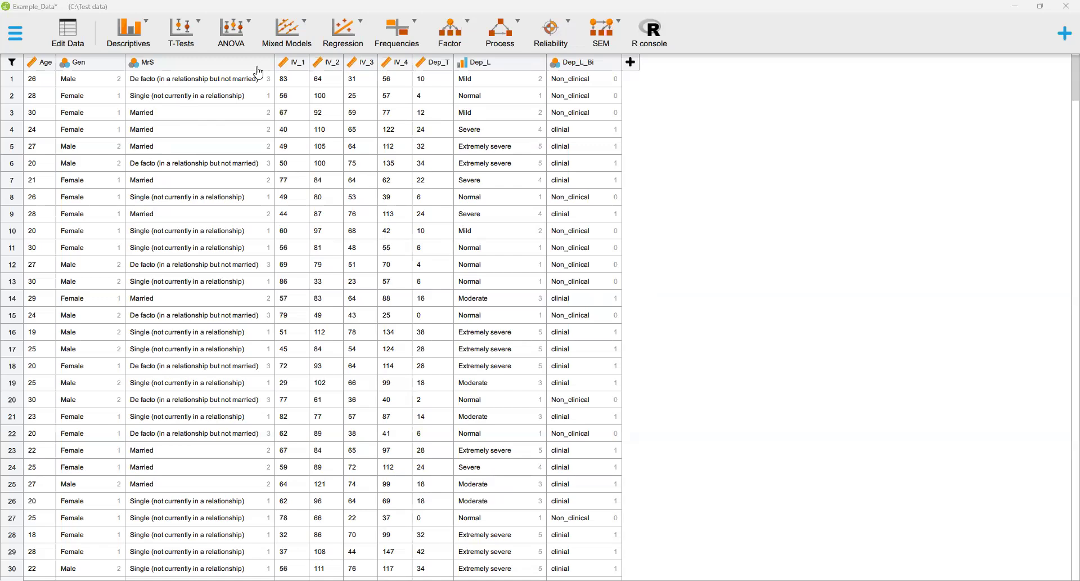
click(133, 46)
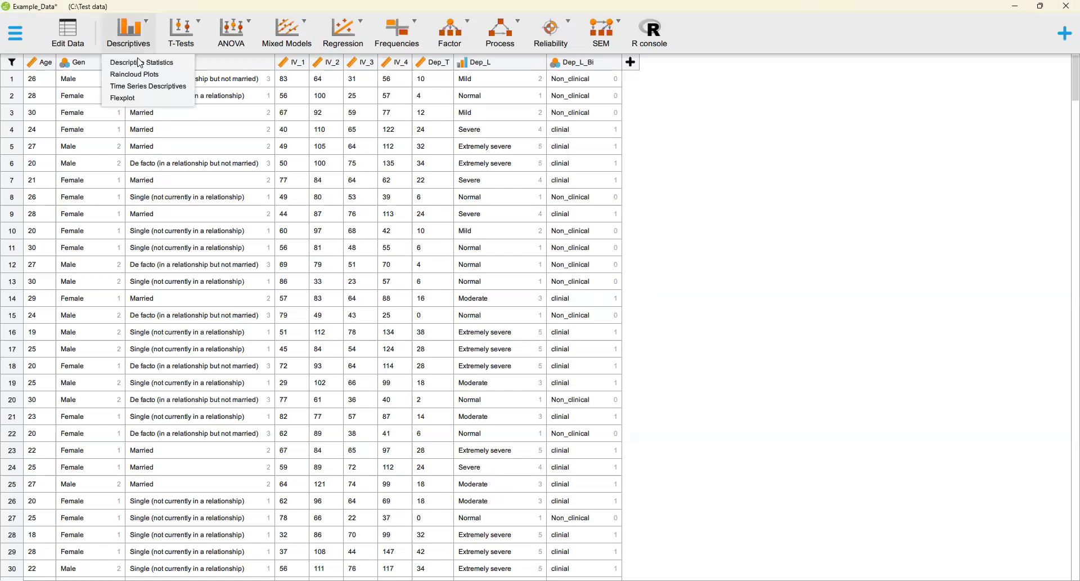
click(137, 63)
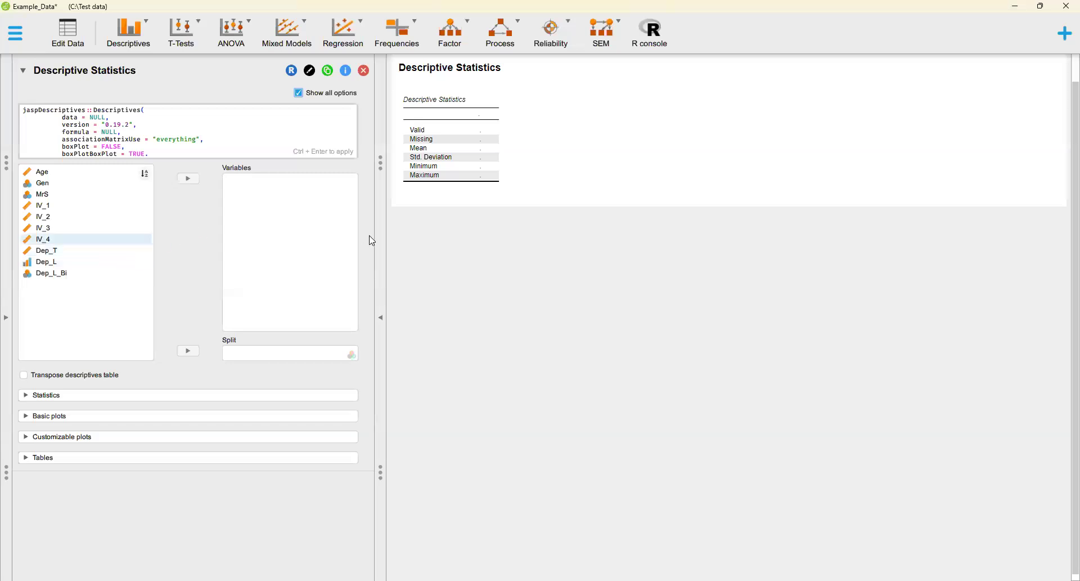
click(365, 72)
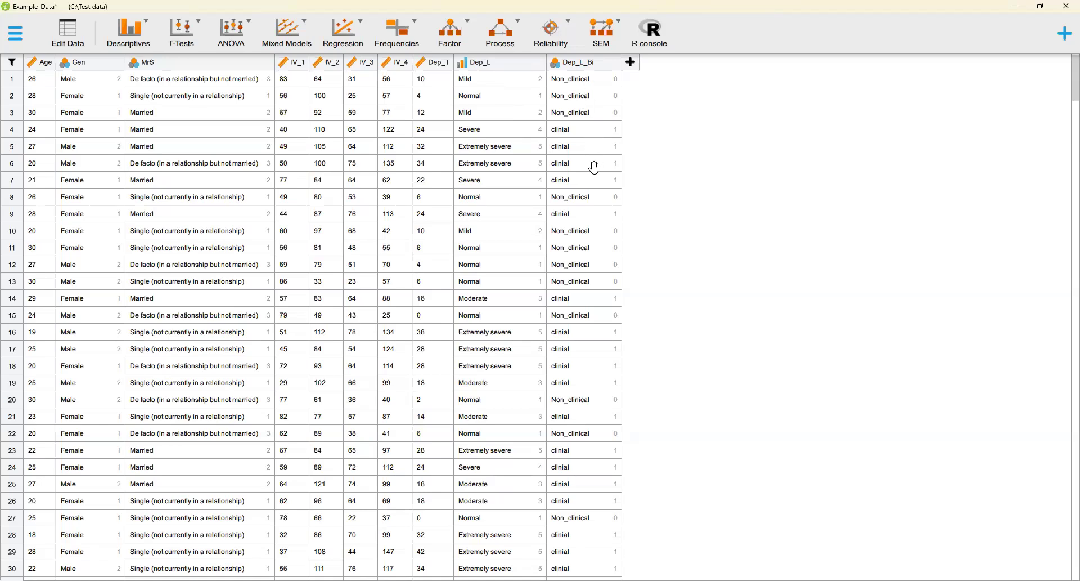
Start a Descriptive Statistics analysis and add Age, MrS and Gen as its variables
click(125, 40)
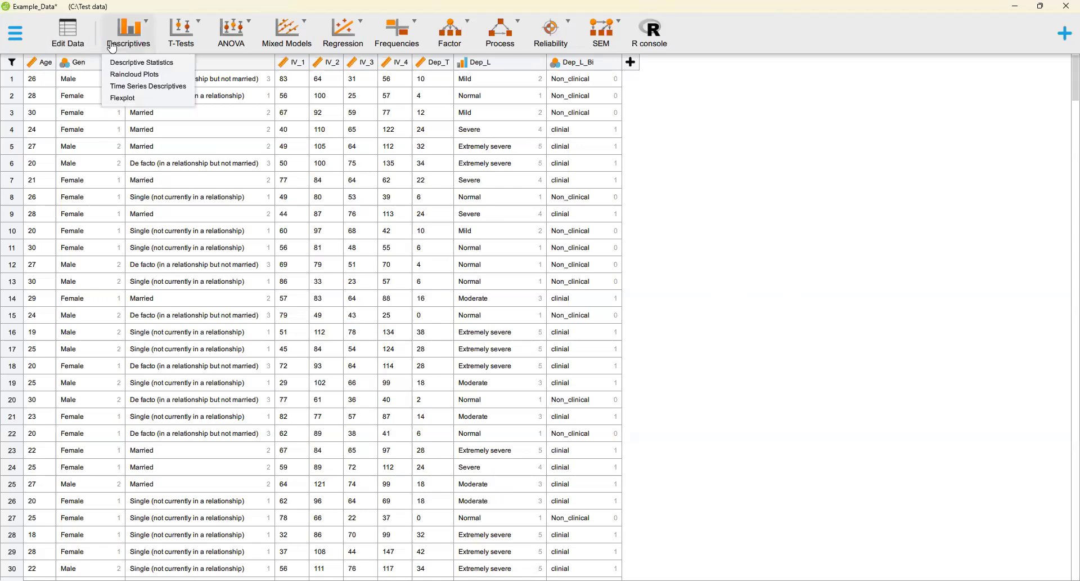
click(135, 63)
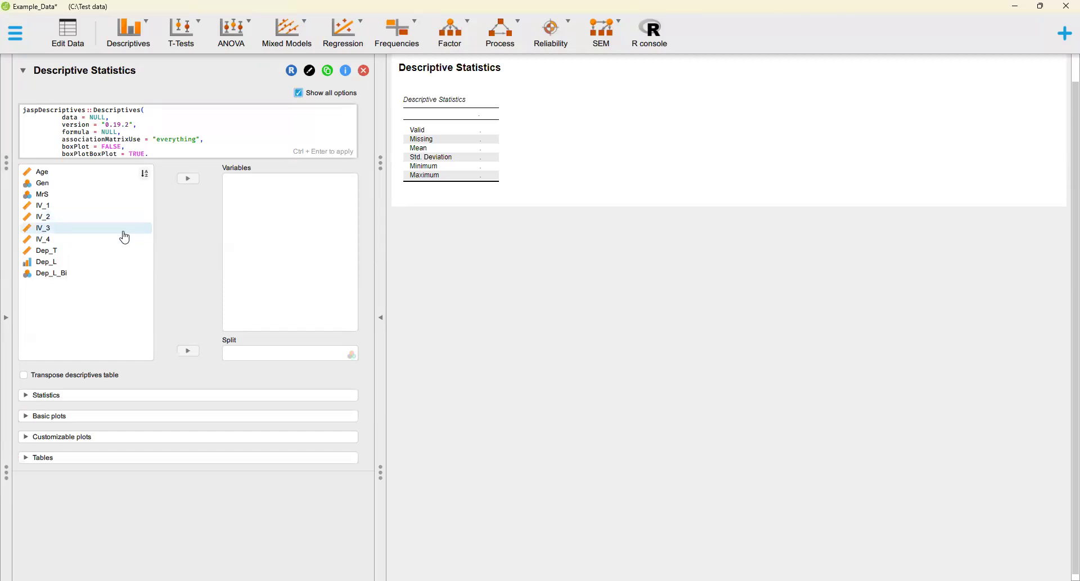
click(89, 178)
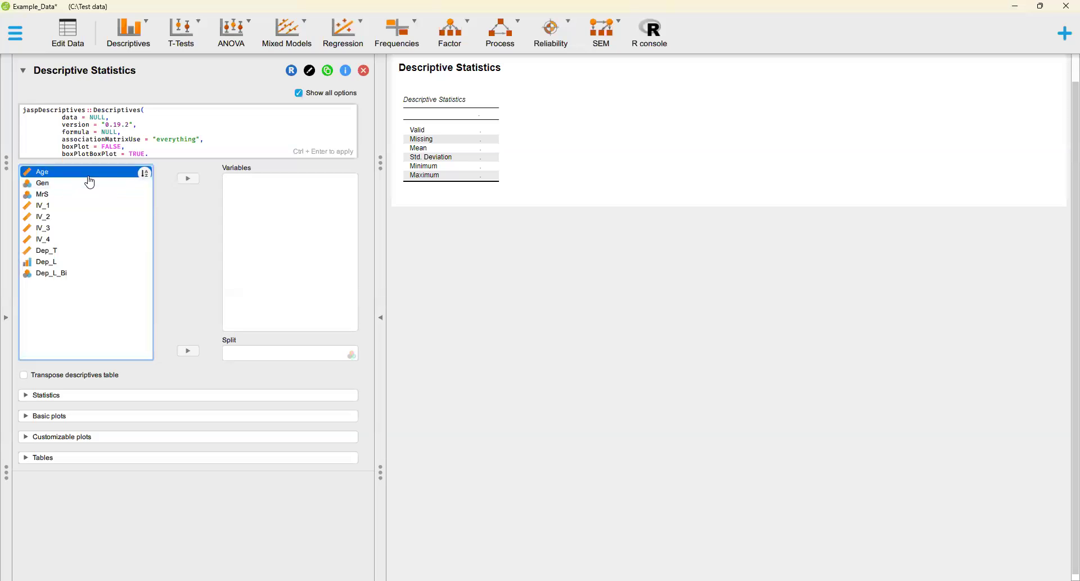
click(188, 179)
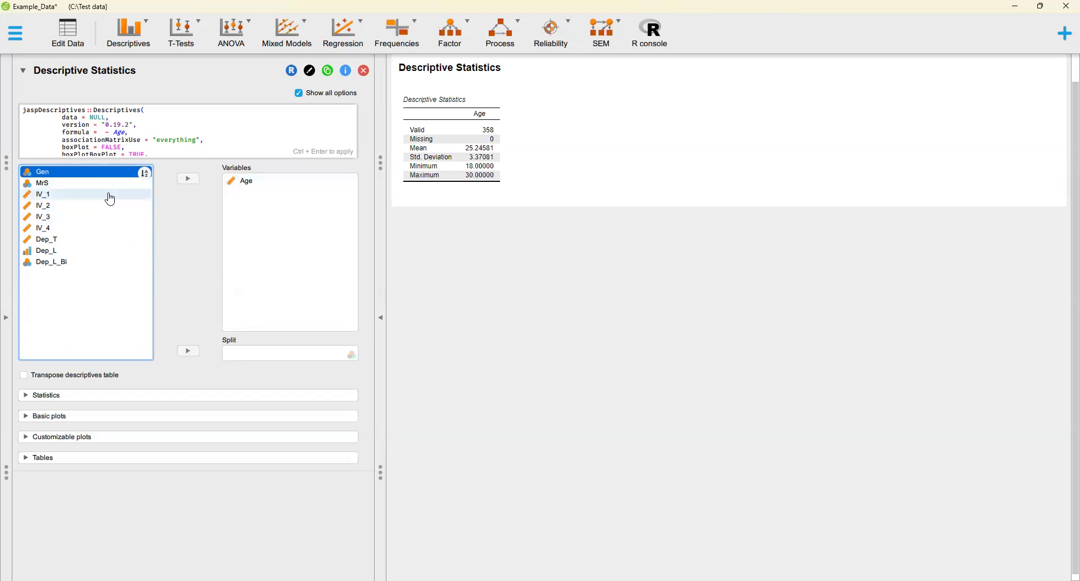
click(84, 188)
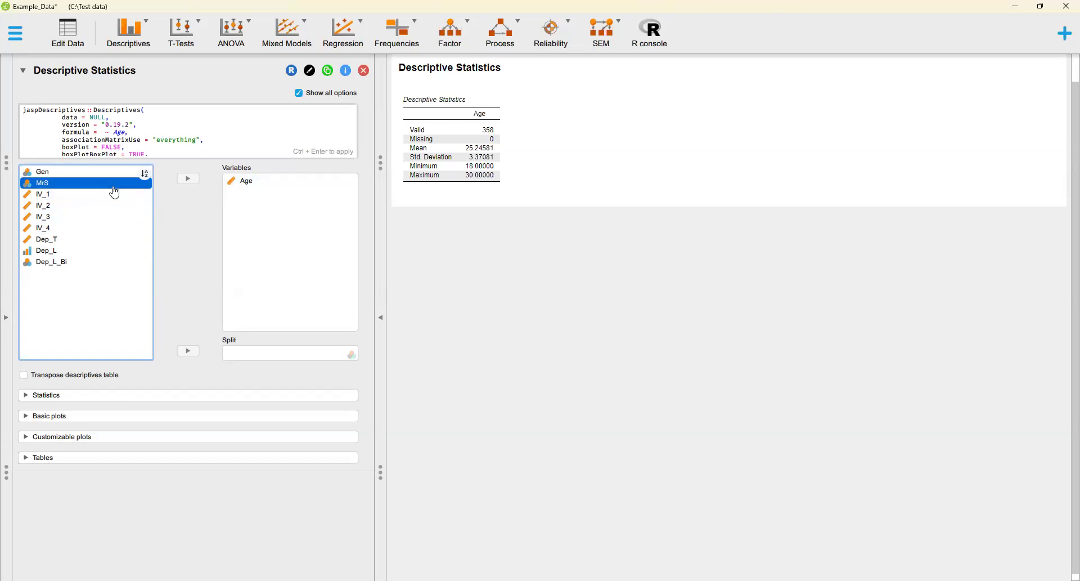
click(189, 179)
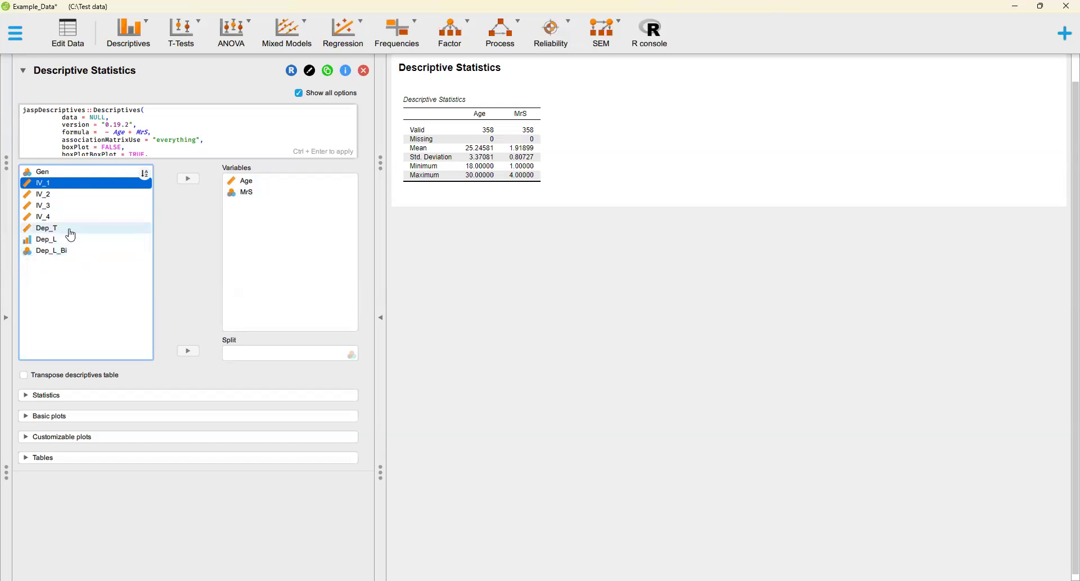
click(132, 172)
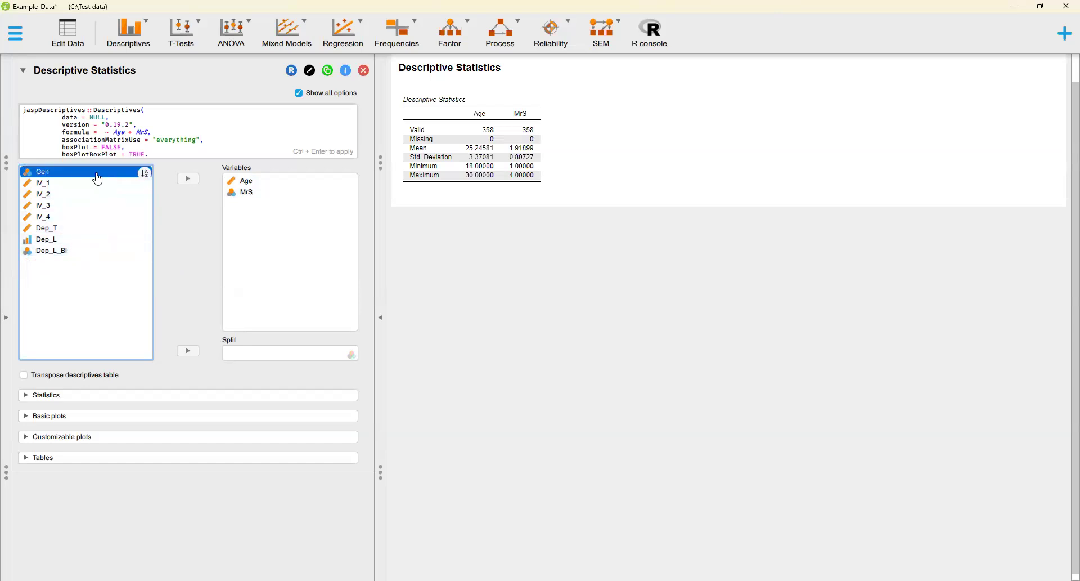
click(188, 179)
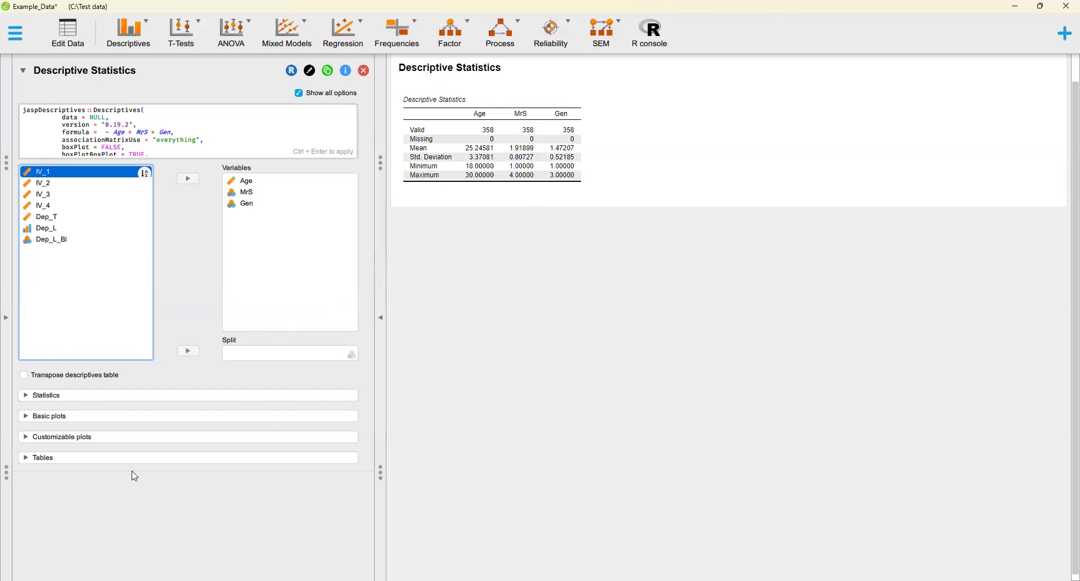
Add frequency tables to the descriptive results
click(81, 459)
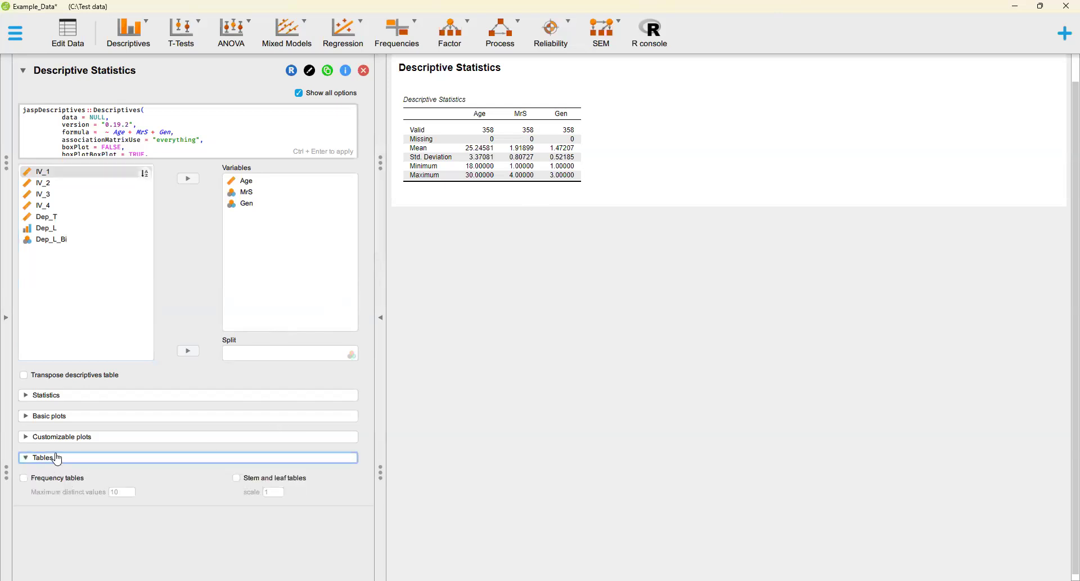
click(46, 482)
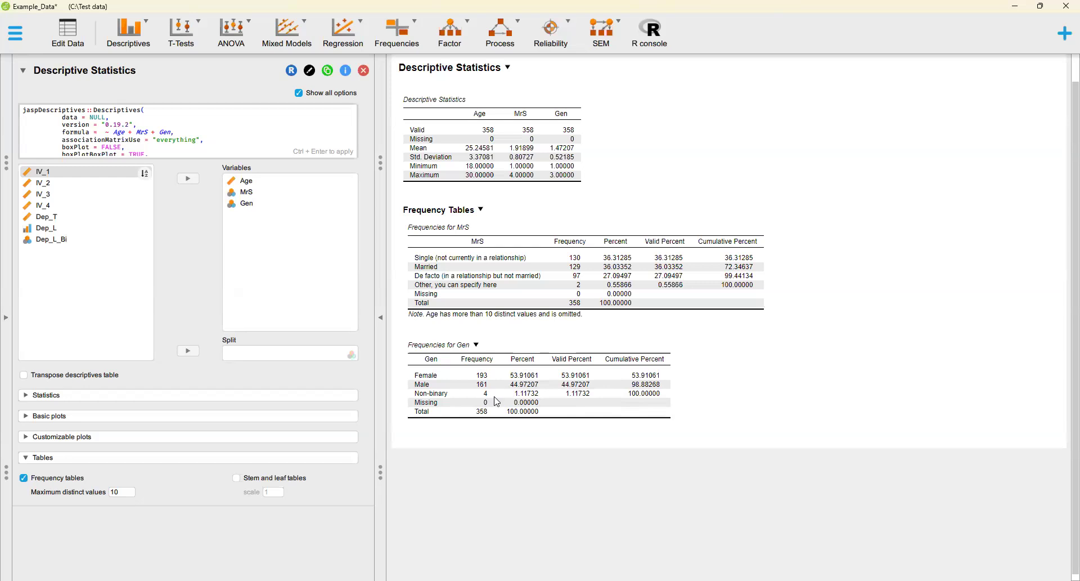
scroll(497, 401, down, 1)
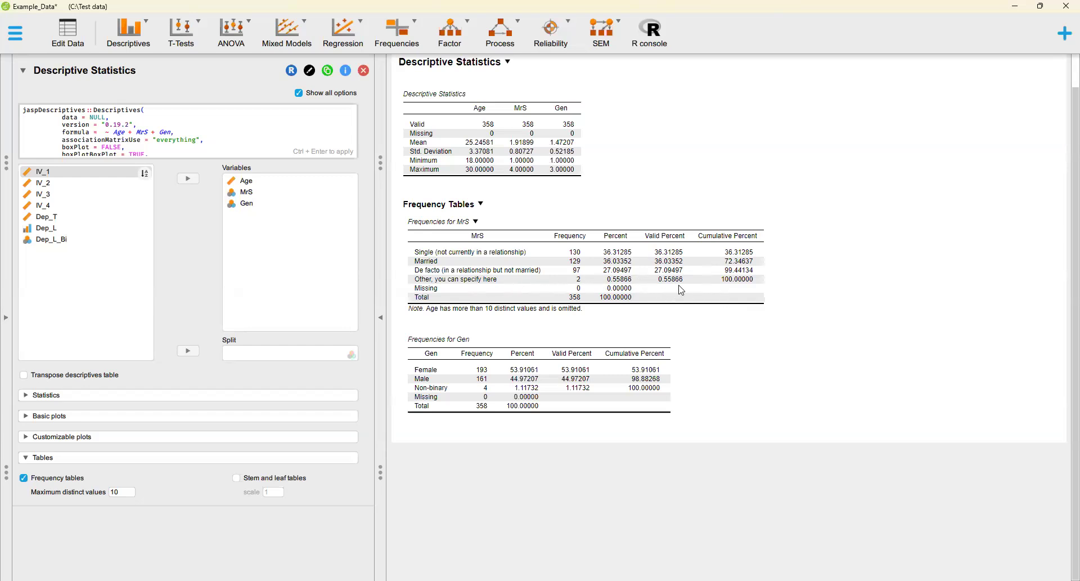
scroll(681, 290, up, 1)
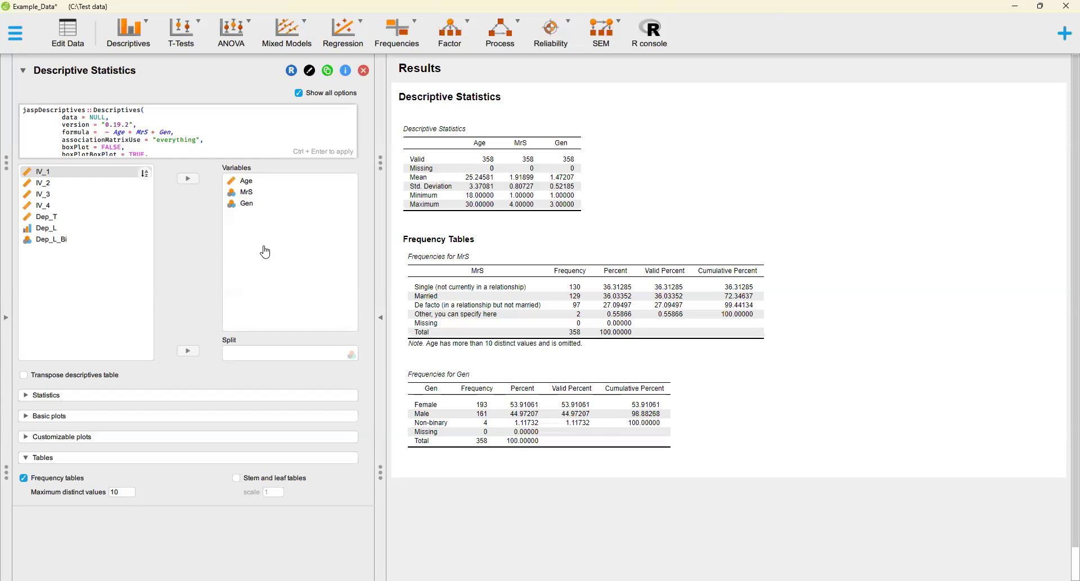
Add IV_1 to IV_4, Dep_T, Dep_L and Dep_L_Bi to the analysed variables
click(75, 176)
drag(76, 181, 78, 210)
click(194, 182)
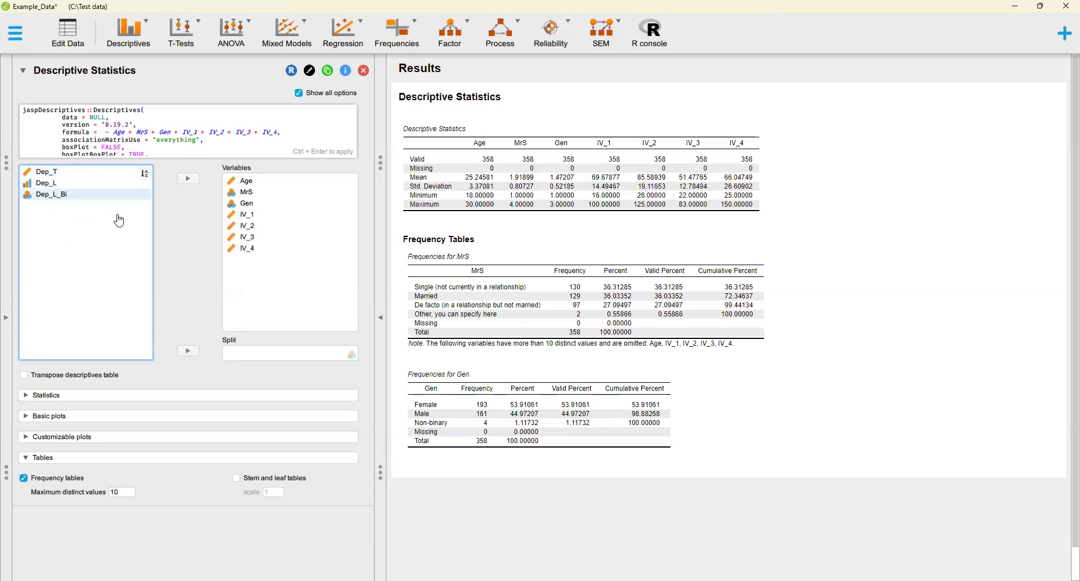
click(74, 173)
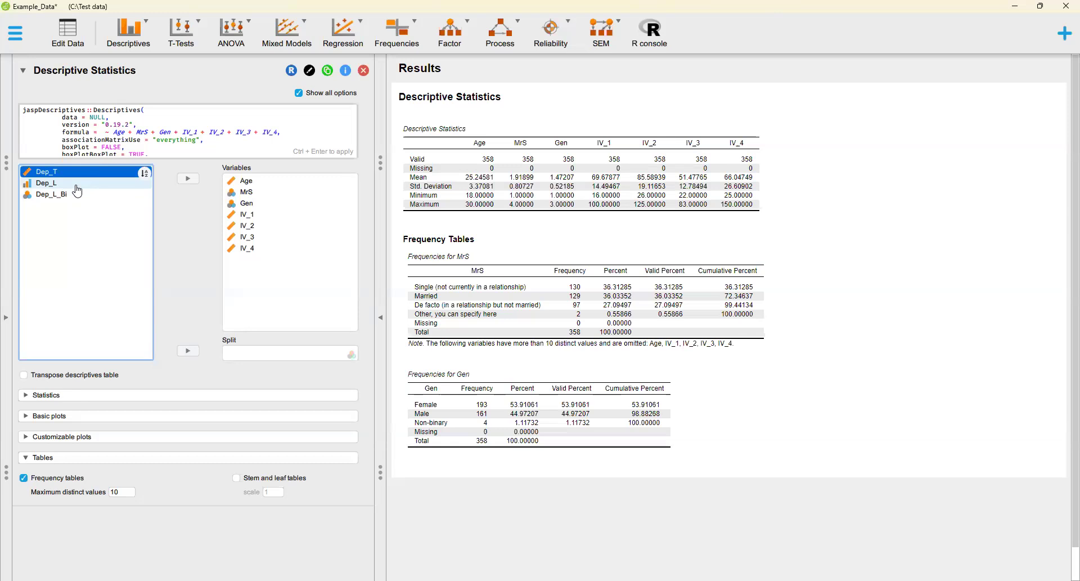
shift+click(78, 186)
shift+click(77, 195)
click(188, 179)
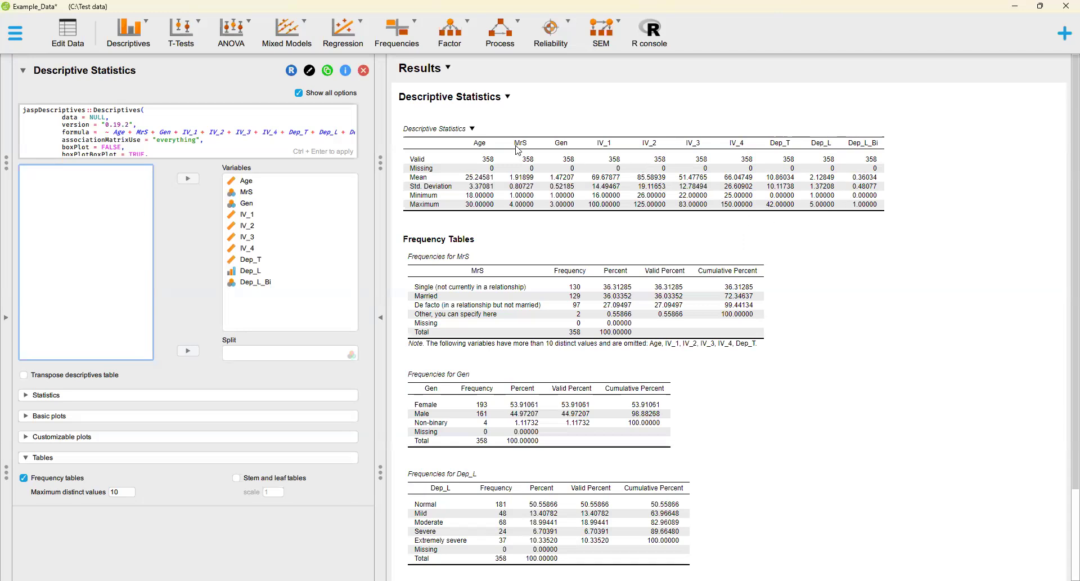
Include the Shapiro-Wilk test among the distribution statistics
scroll(594, 241, down, 1)
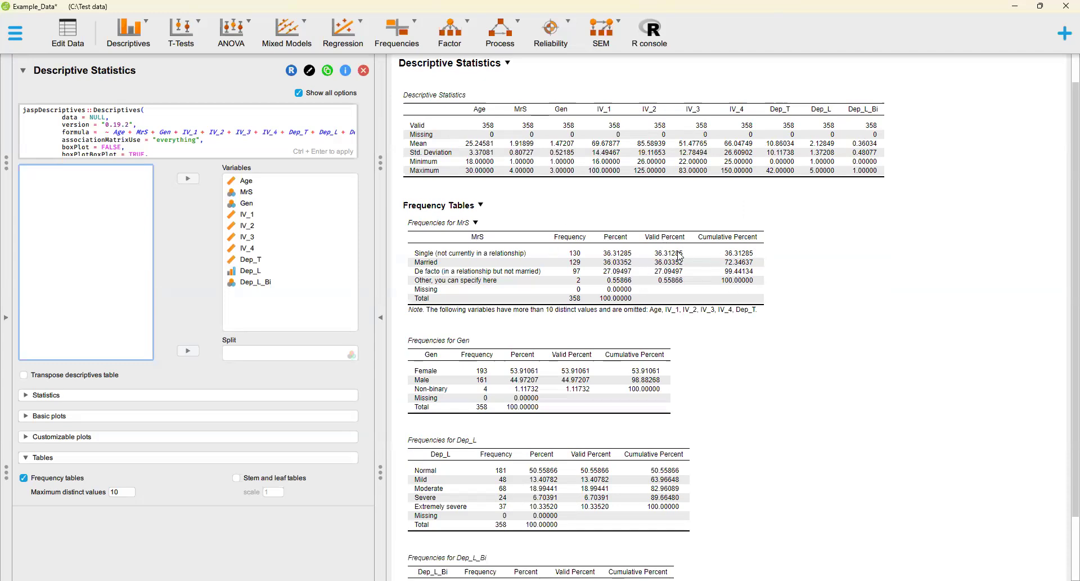
scroll(680, 256, down, 3)
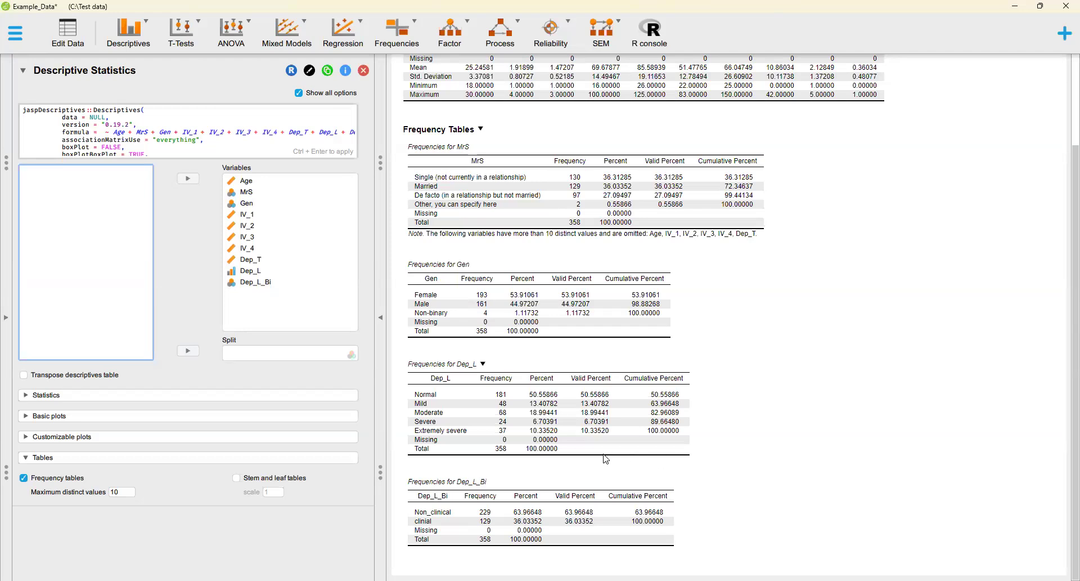
scroll(607, 459, up, 3)
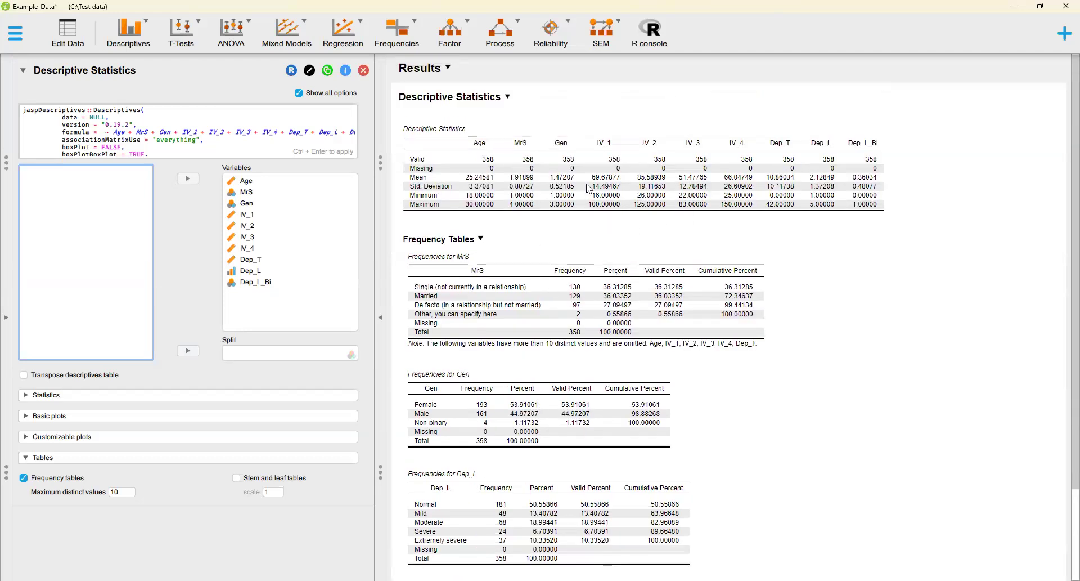
scroll(587, 185, down, 3)
scroll(583, 222, up, 3)
click(120, 398)
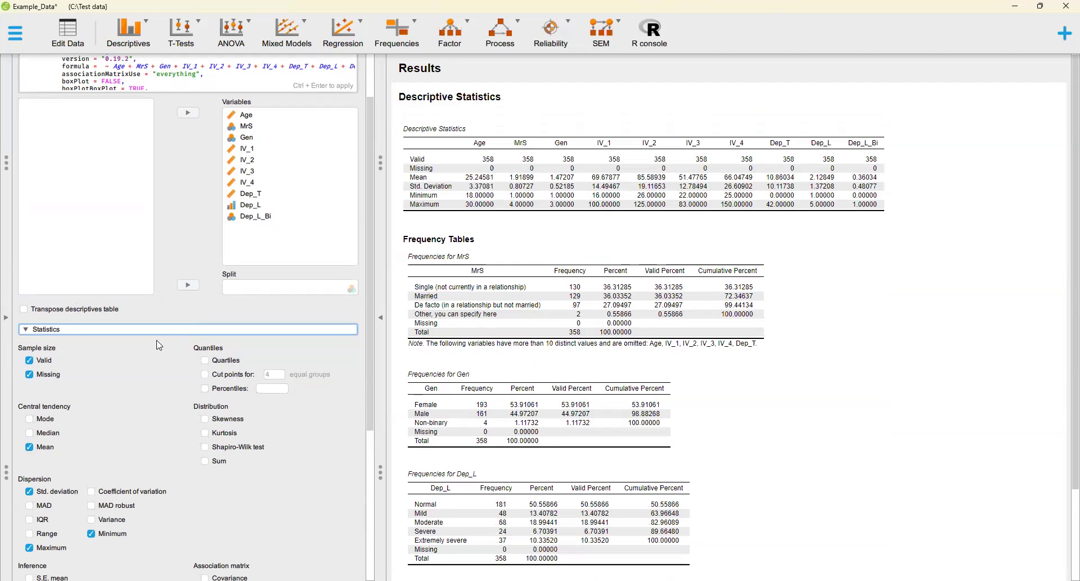
scroll(159, 346, down, 1)
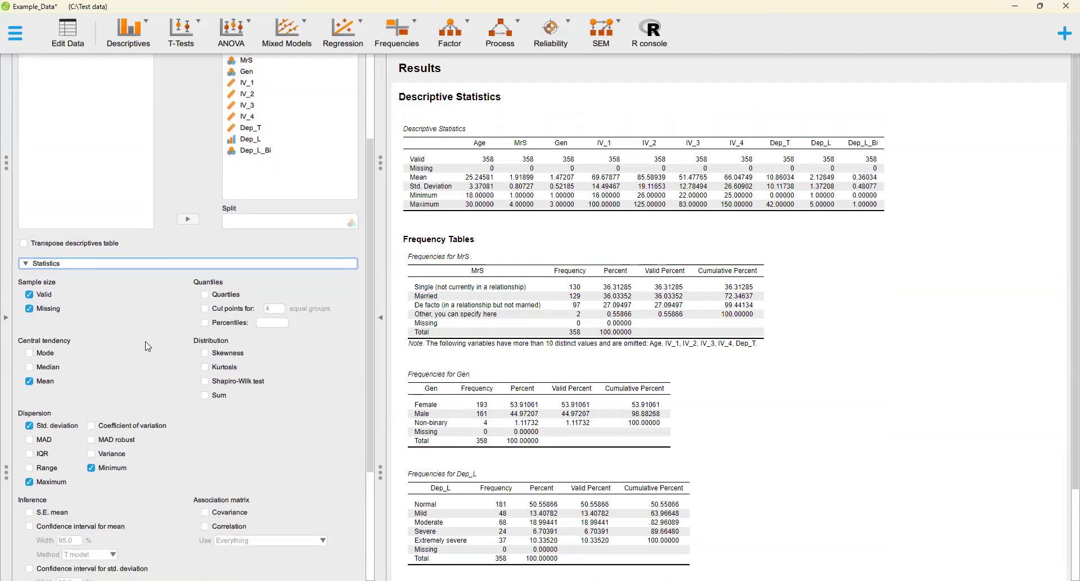
scroll(147, 349, down, 1)
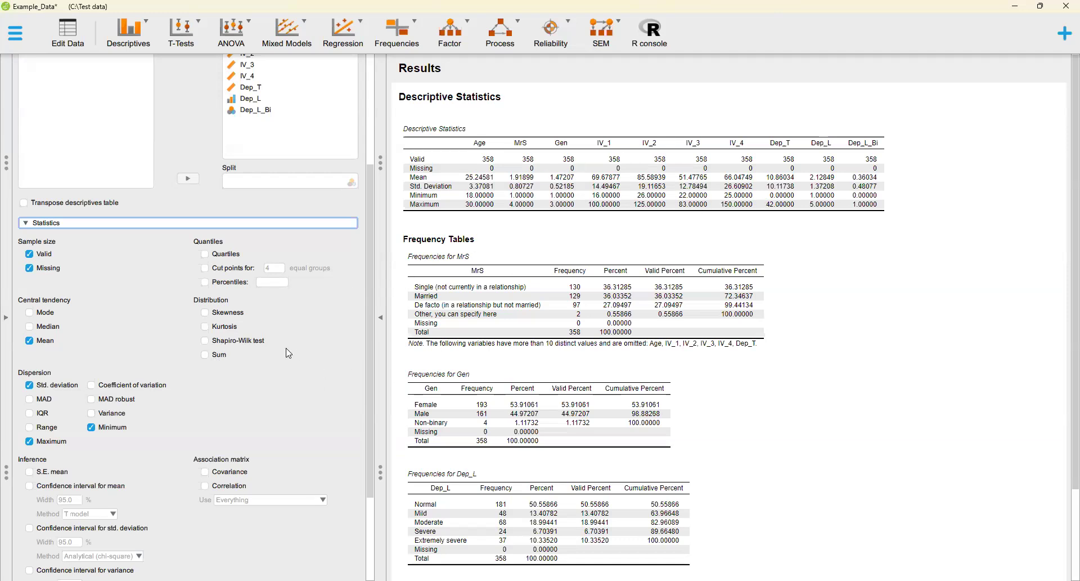
click(238, 342)
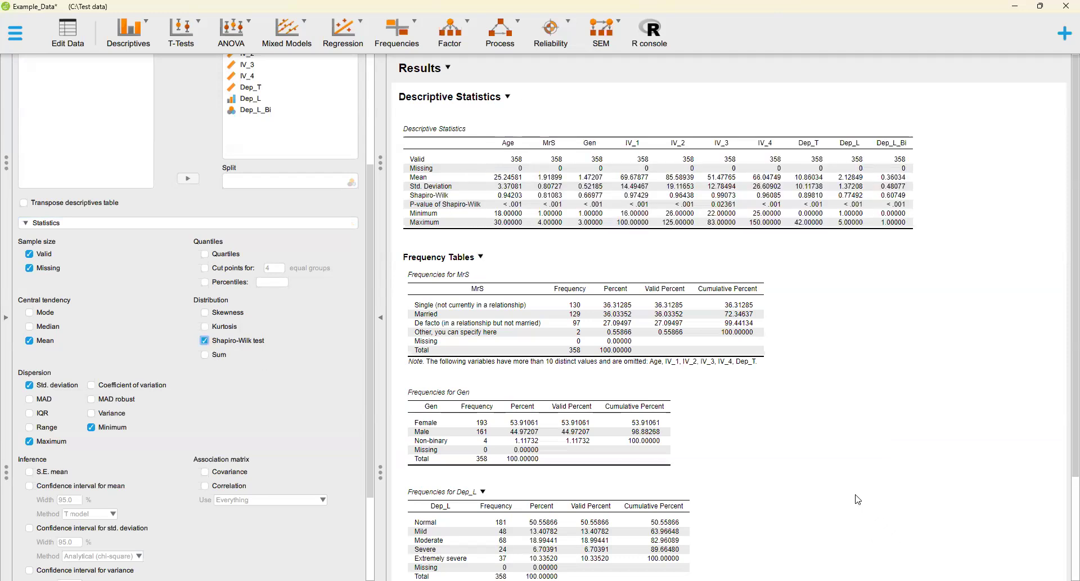
Enable boxplots from the customizable plots, keeping the boxplot element option
scroll(838, 421, down, 1)
scroll(842, 410, down, 3)
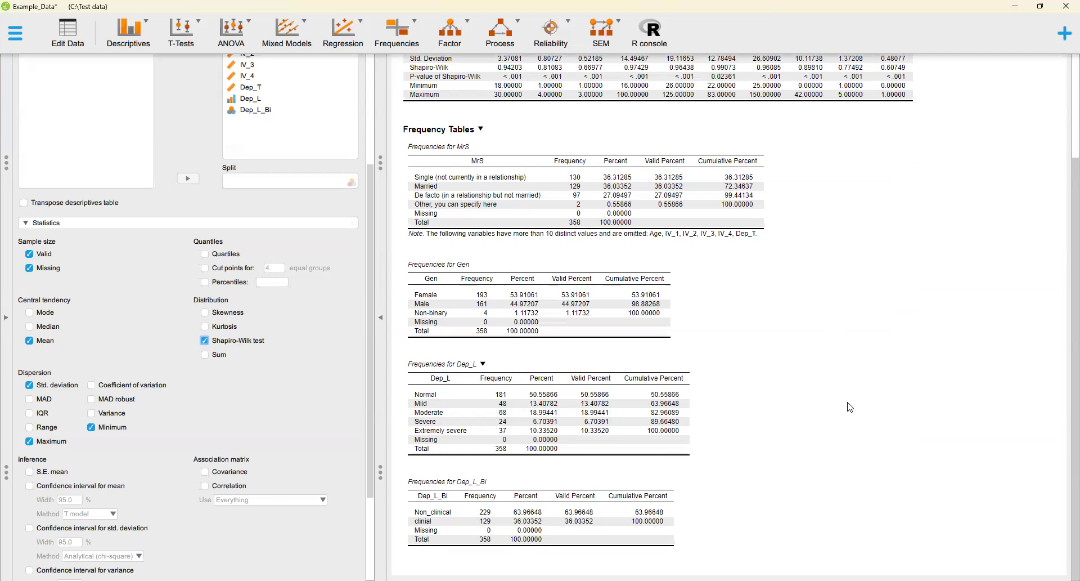
scroll(846, 411, up, 1)
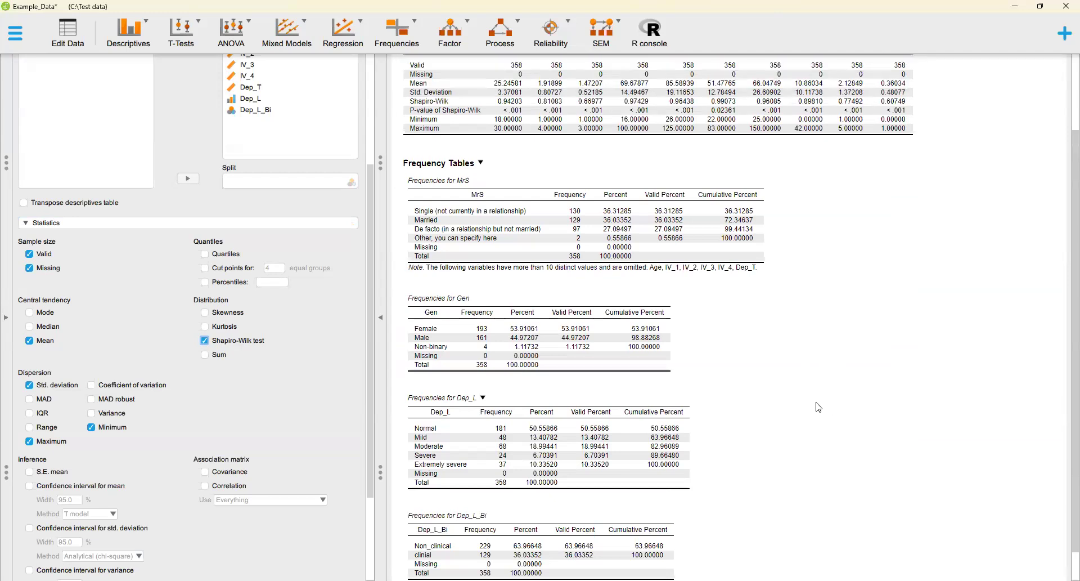
scroll(818, 406, up, 3)
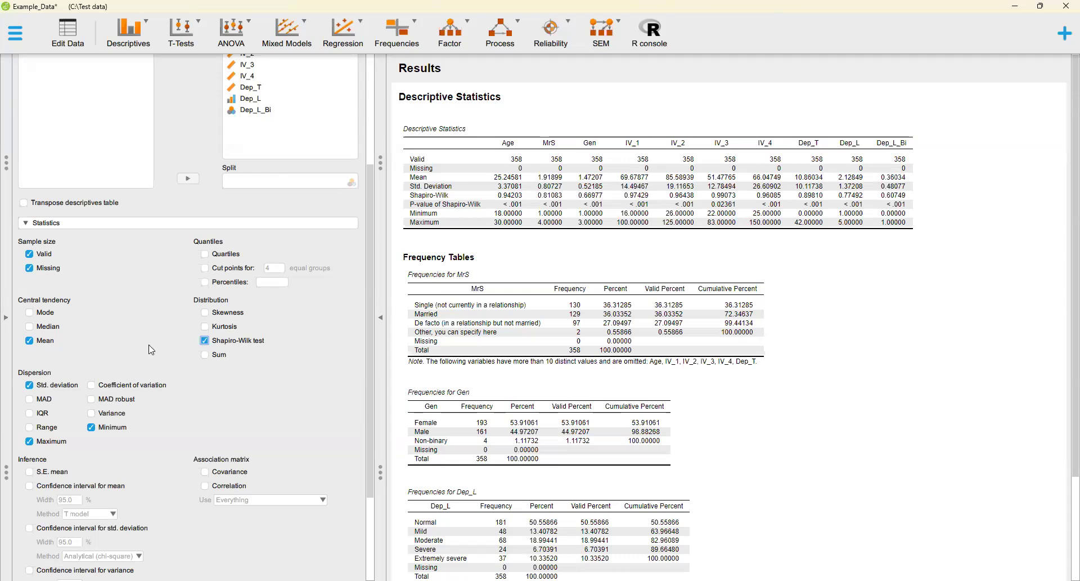
scroll(155, 357, down, 3)
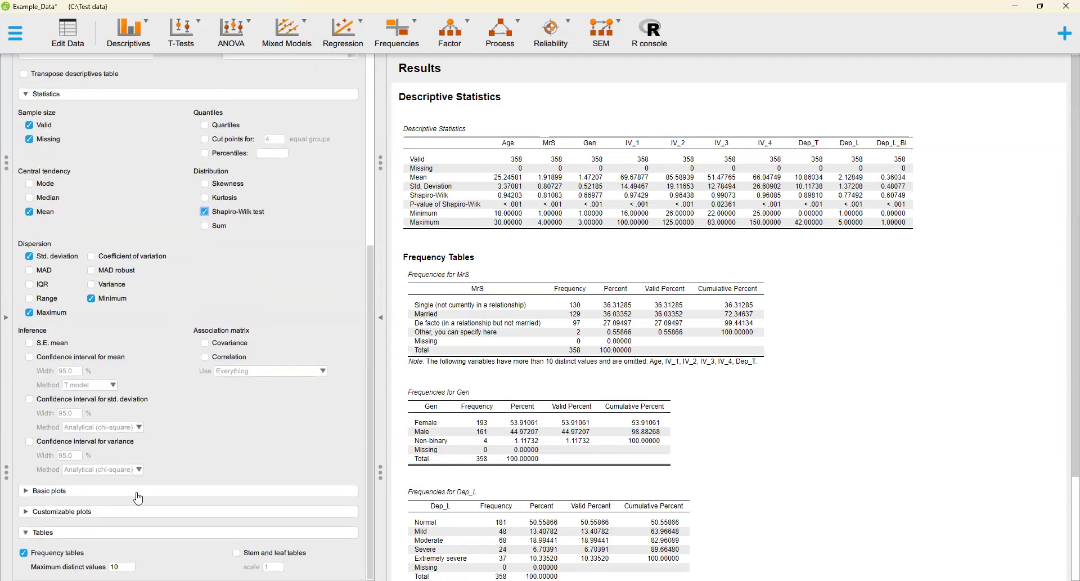
click(141, 490)
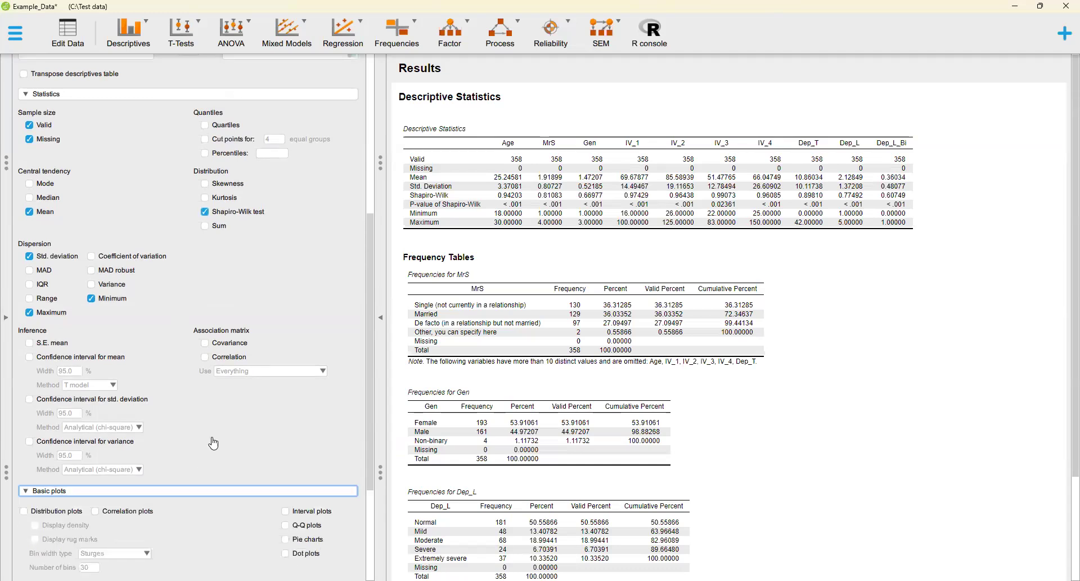
scroll(216, 436, down, 1)
scroll(221, 428, down, 2)
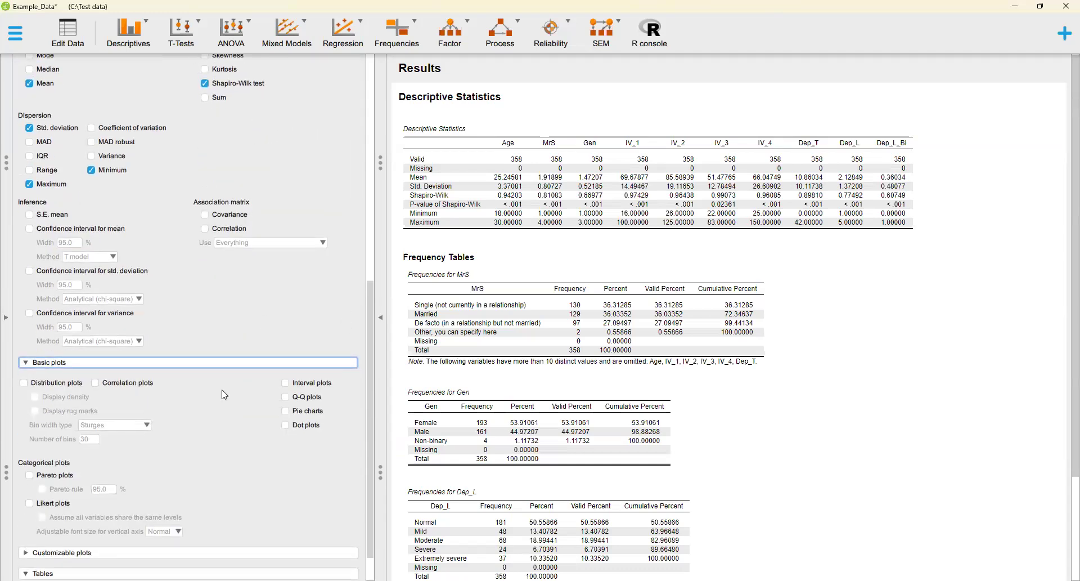
scroll(215, 414, down, 1)
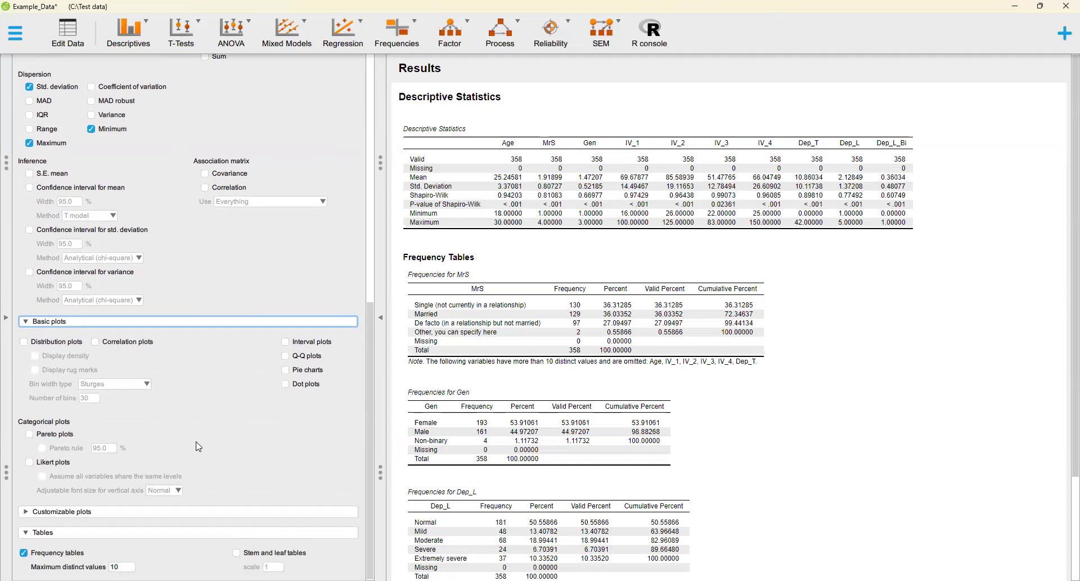
click(151, 515)
scroll(118, 416, down, 2)
scroll(56, 374, down, 2)
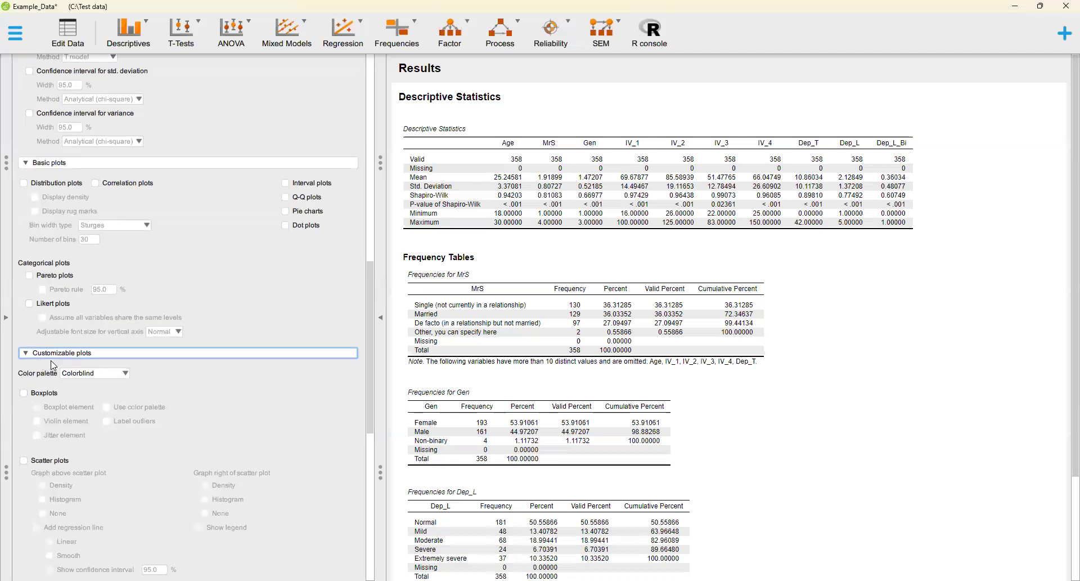
scroll(75, 392, down, 1)
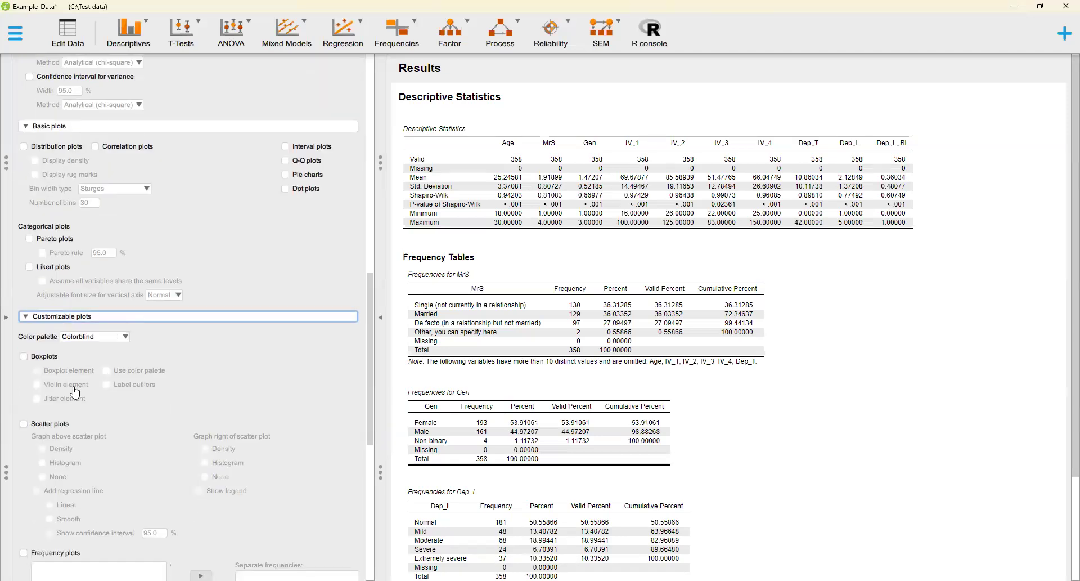
click(23, 354)
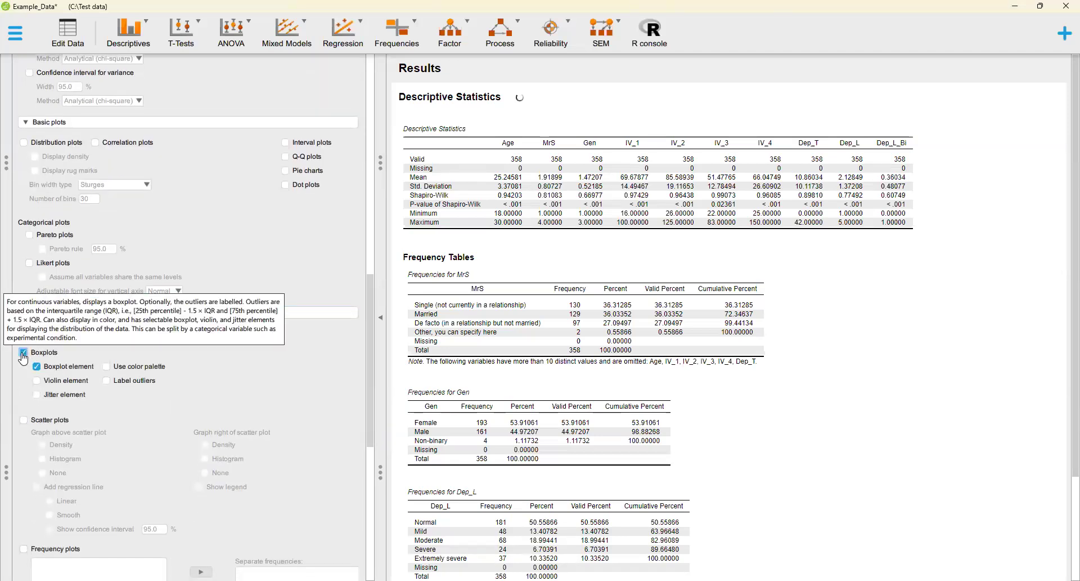
Label outliers in the boxplots and remove Age, MrS and Gen from the analysed variables
click(119, 384)
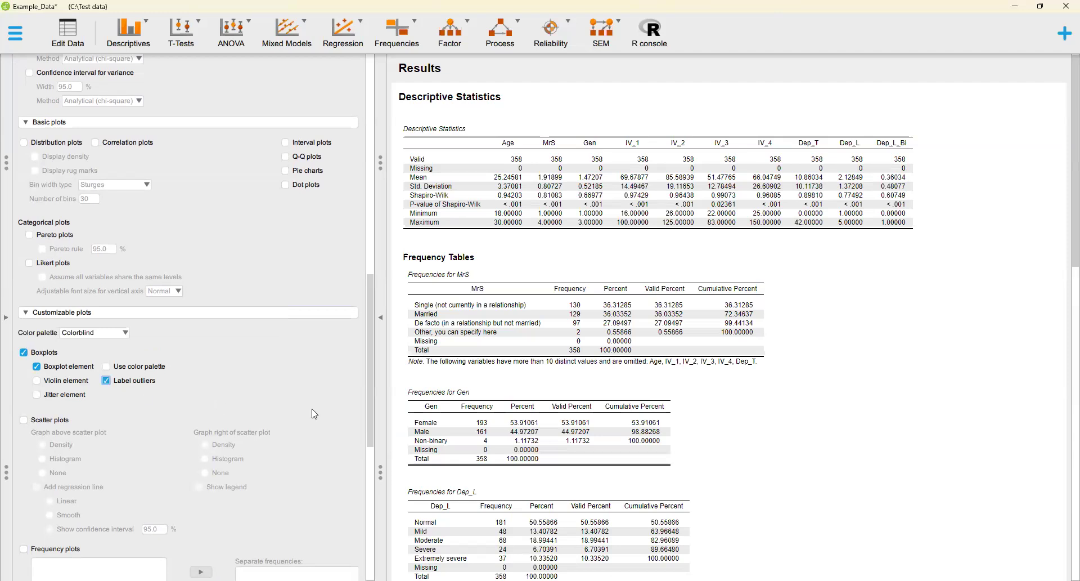
scroll(299, 304, up, 4)
scroll(273, 295, up, 8)
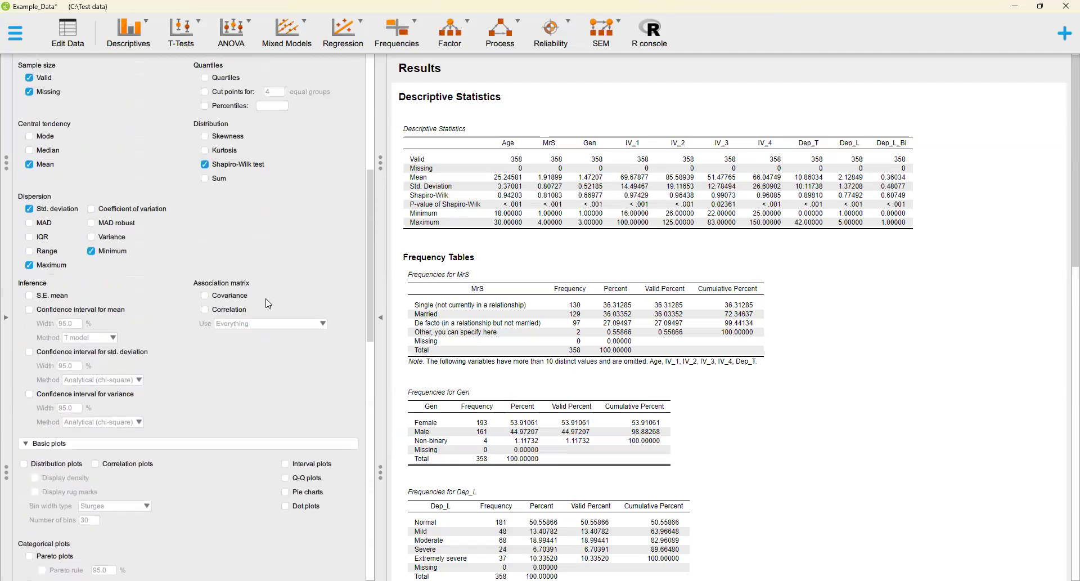
click(230, 181)
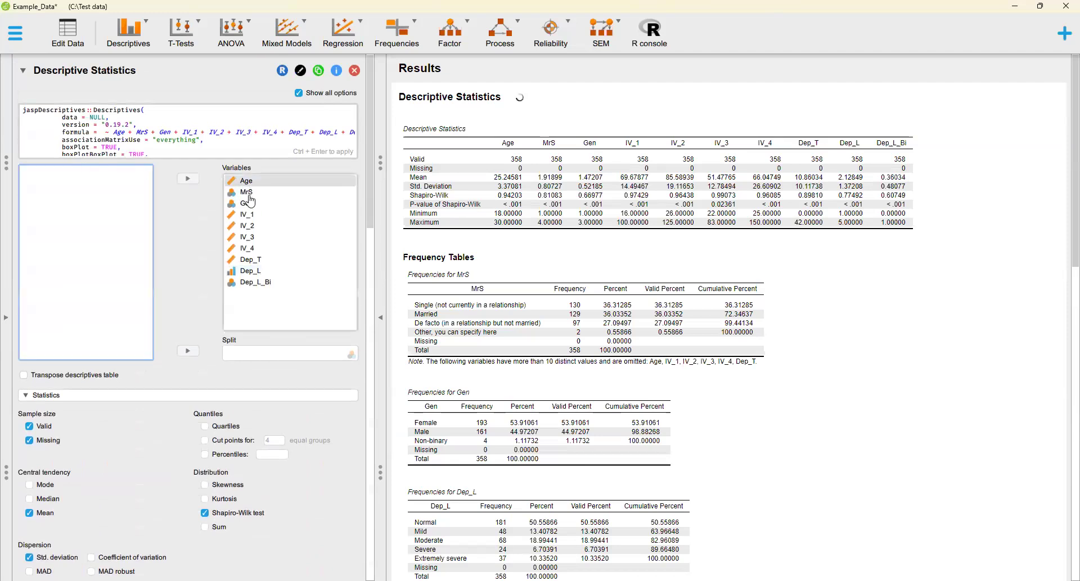
click(248, 192)
shift+click(246, 182)
shift+click(239, 204)
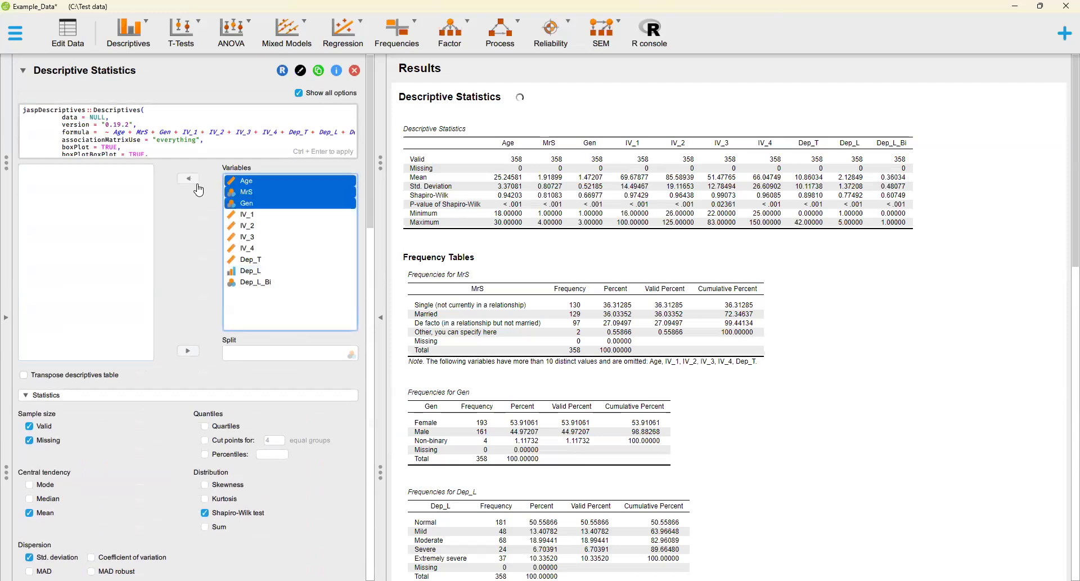
click(188, 179)
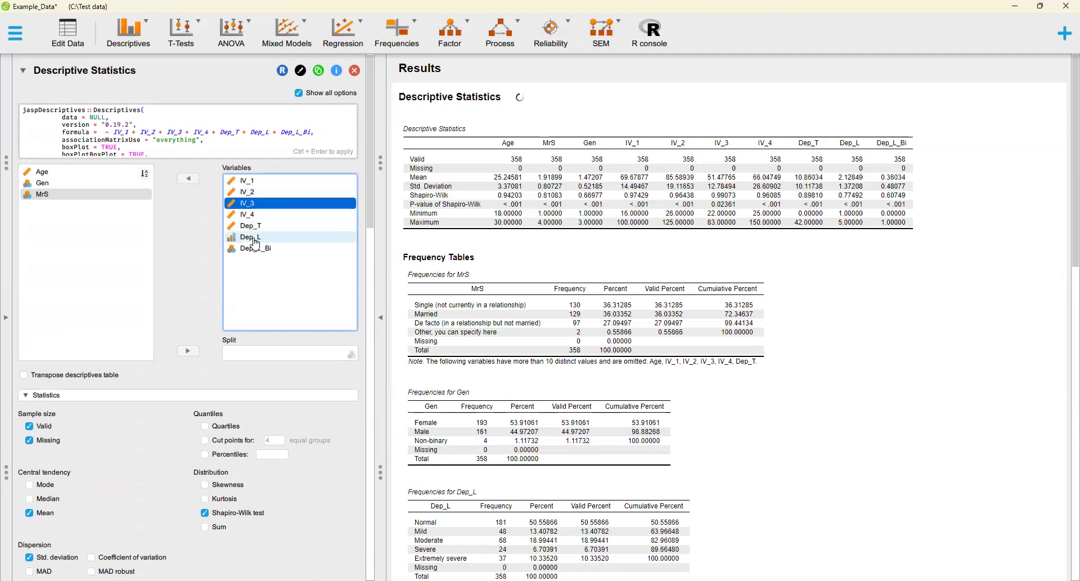
Remove Dep_L and Dep_L_Bi from the analysed variables, returning IV_3 to the list after taking it out with them
shift+click(255, 248)
click(189, 179)
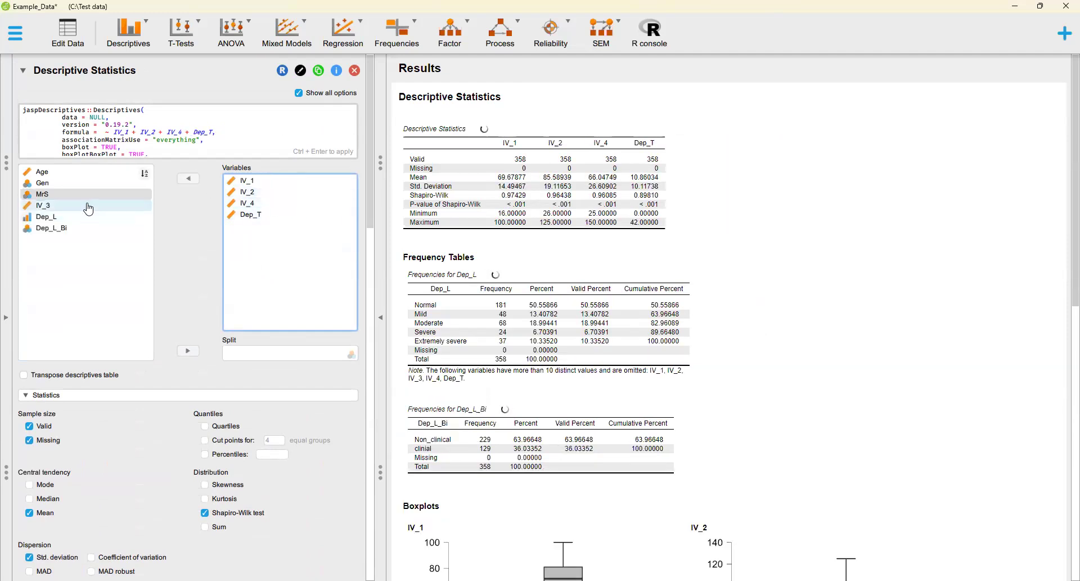
click(89, 206)
click(188, 178)
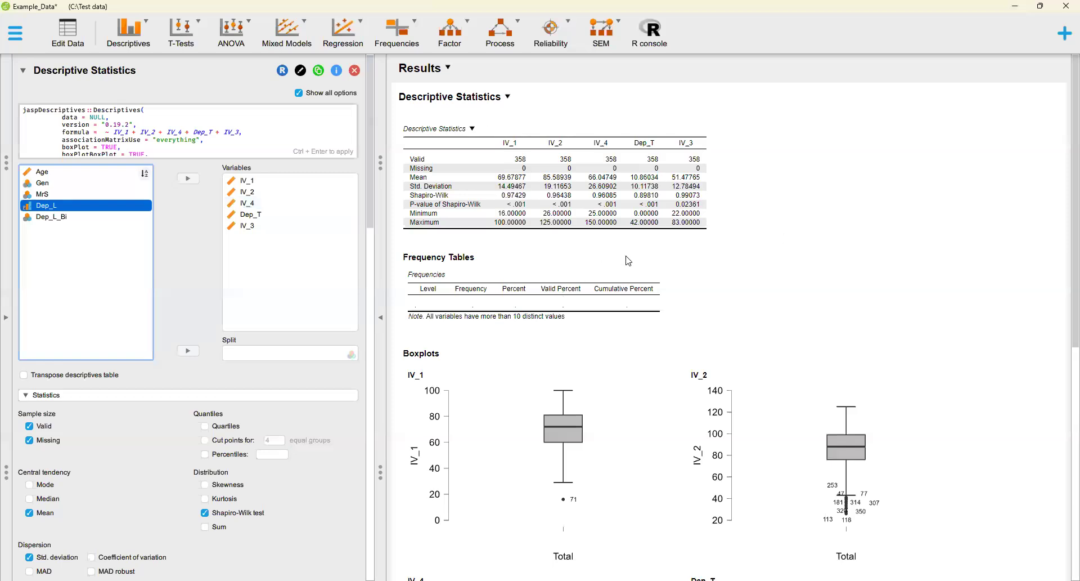
Examine the boxplots of IV_1, IV_2, IV_3, IV_4 and Dep_T for labelled outliers
scroll(689, 352, down, 3)
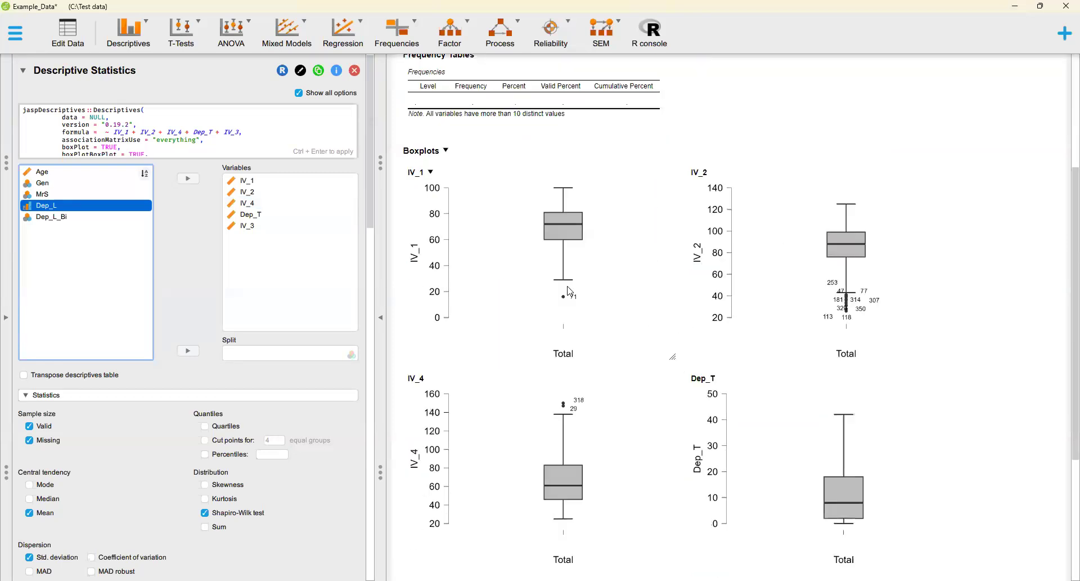
scroll(606, 330, down, 1)
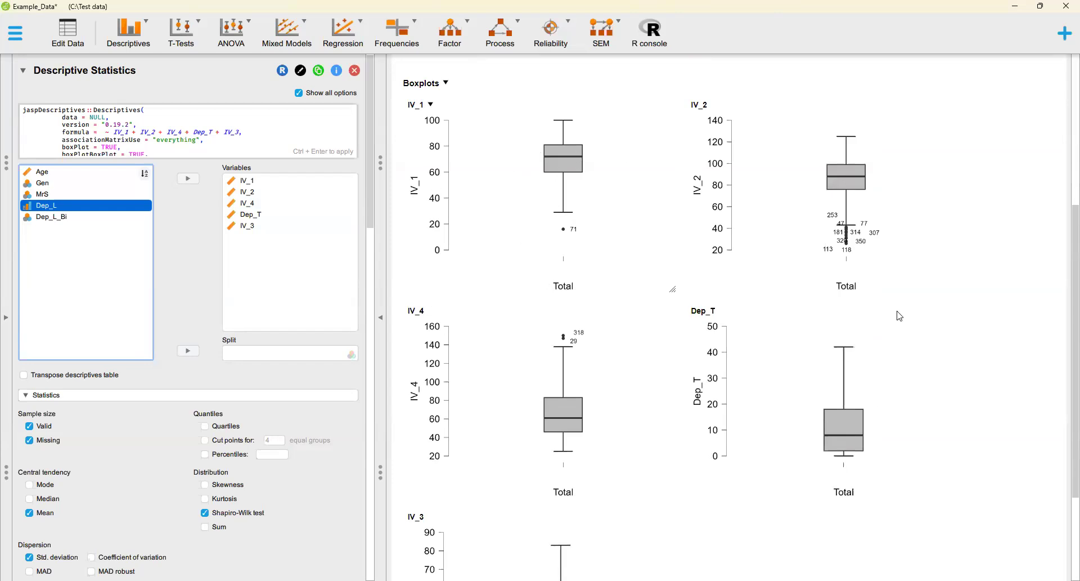
scroll(799, 358, down, 2)
scroll(676, 237, up, 1)
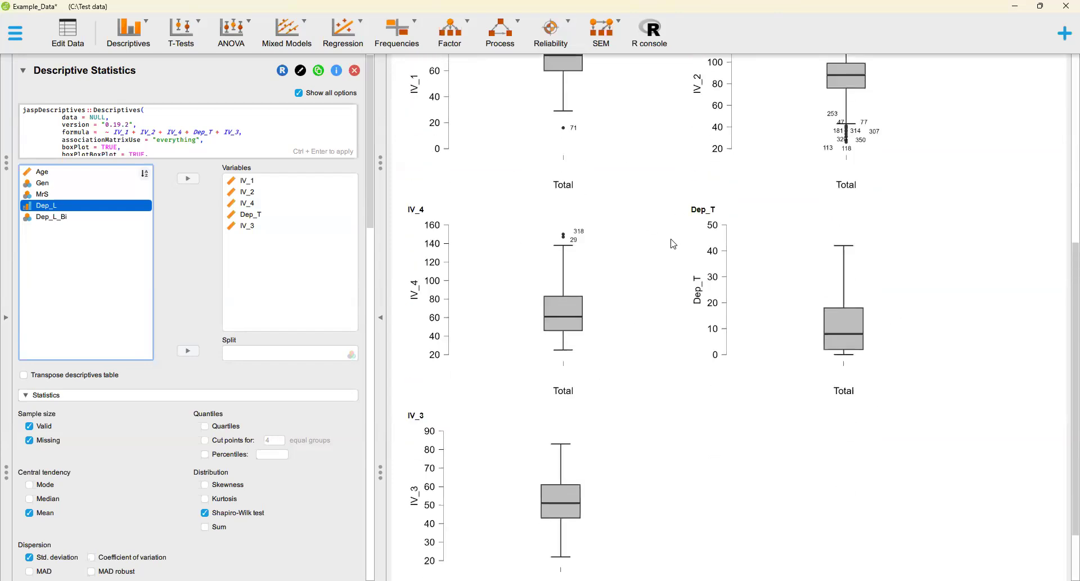
scroll(602, 353, down, 1)
scroll(616, 330, up, 3)
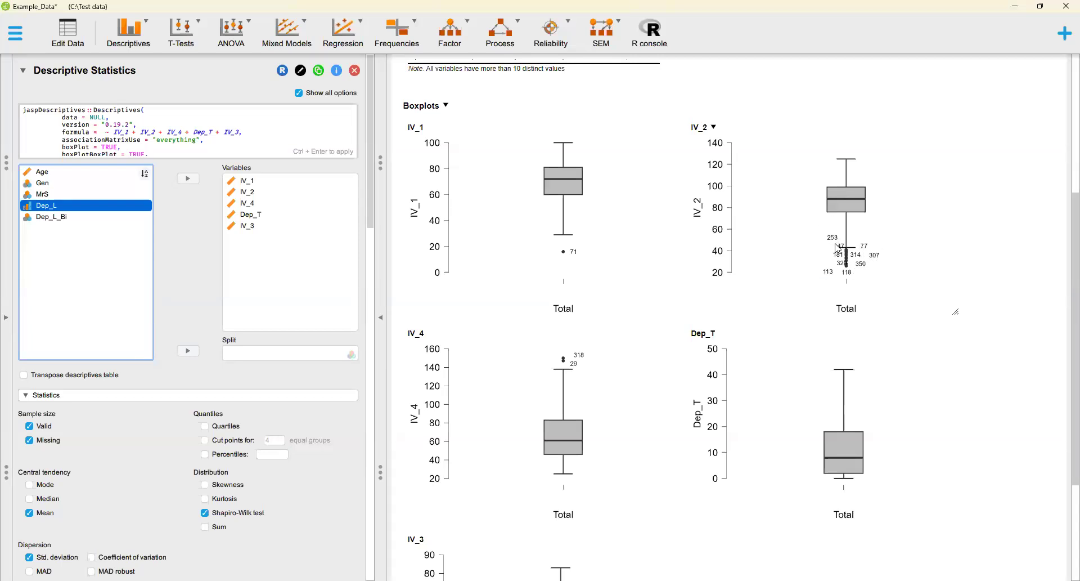
scroll(754, 322, down, 3)
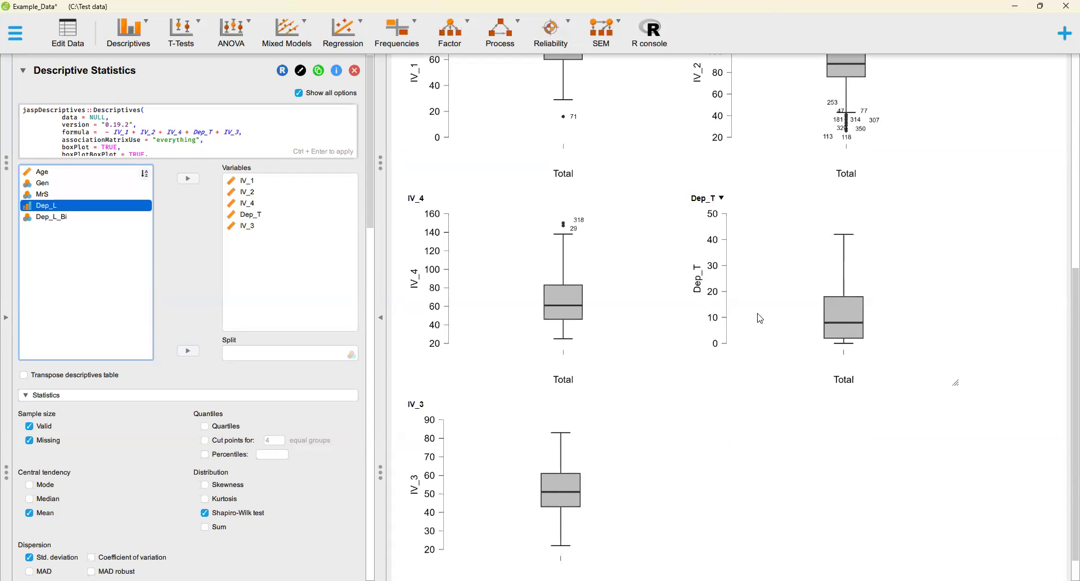
scroll(777, 331, down, 1)
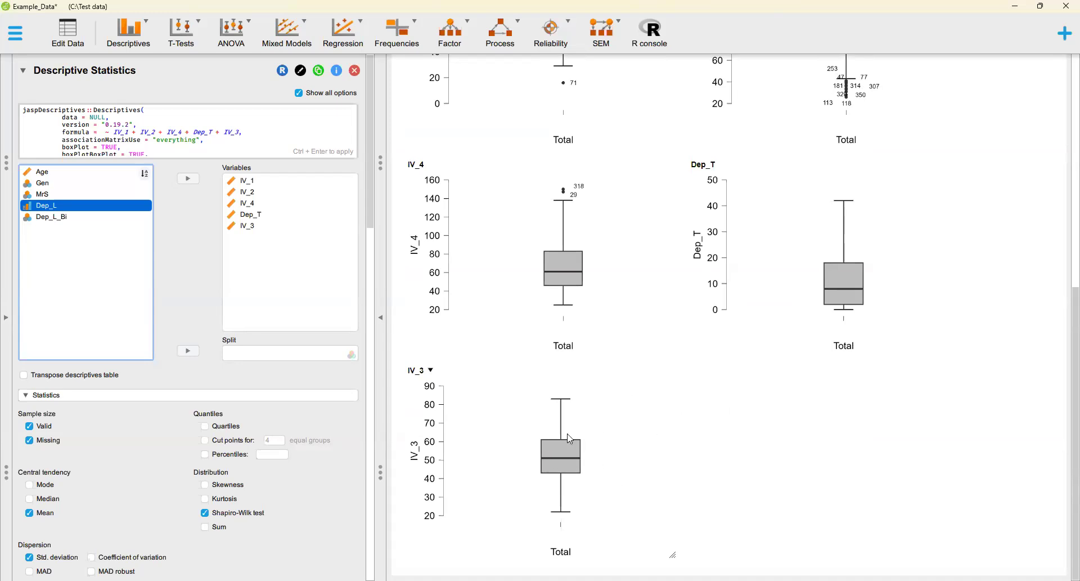
scroll(766, 450, up, 1)
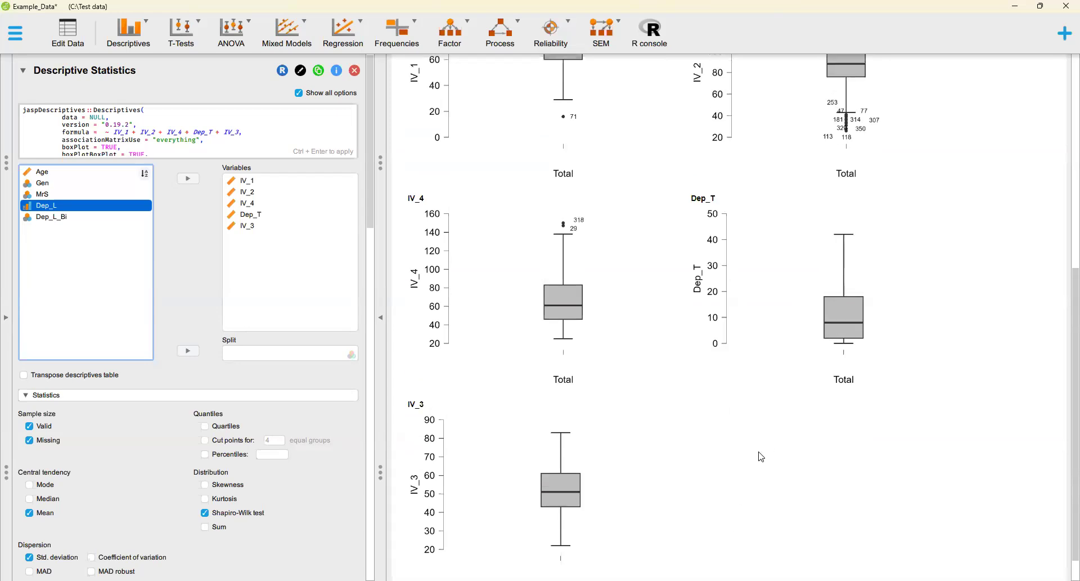
scroll(720, 405, up, 1)
scroll(715, 398, up, 2)
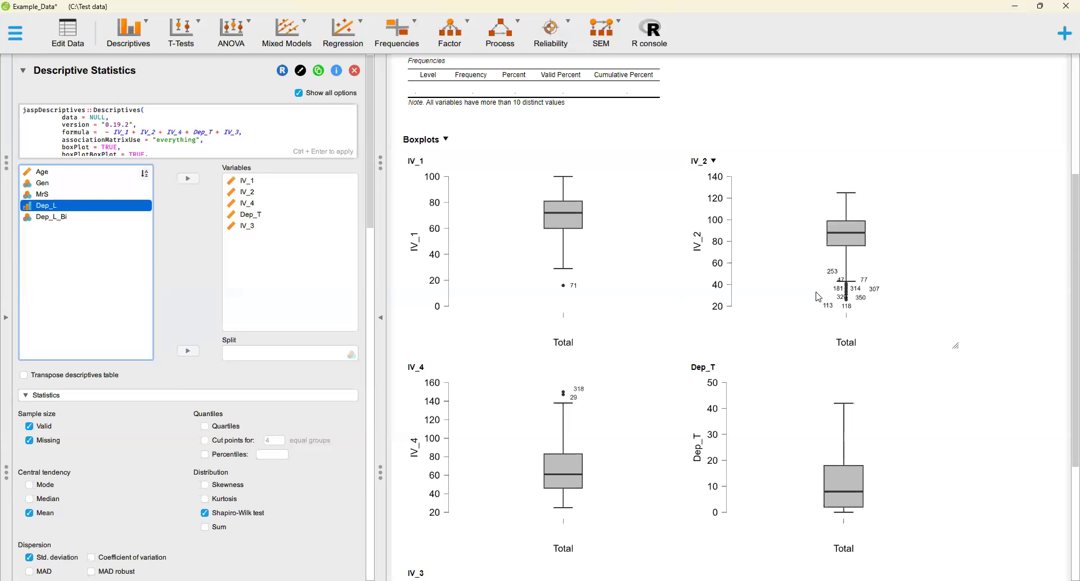
scroll(817, 301, down, 3)
scroll(764, 326, up, 2)
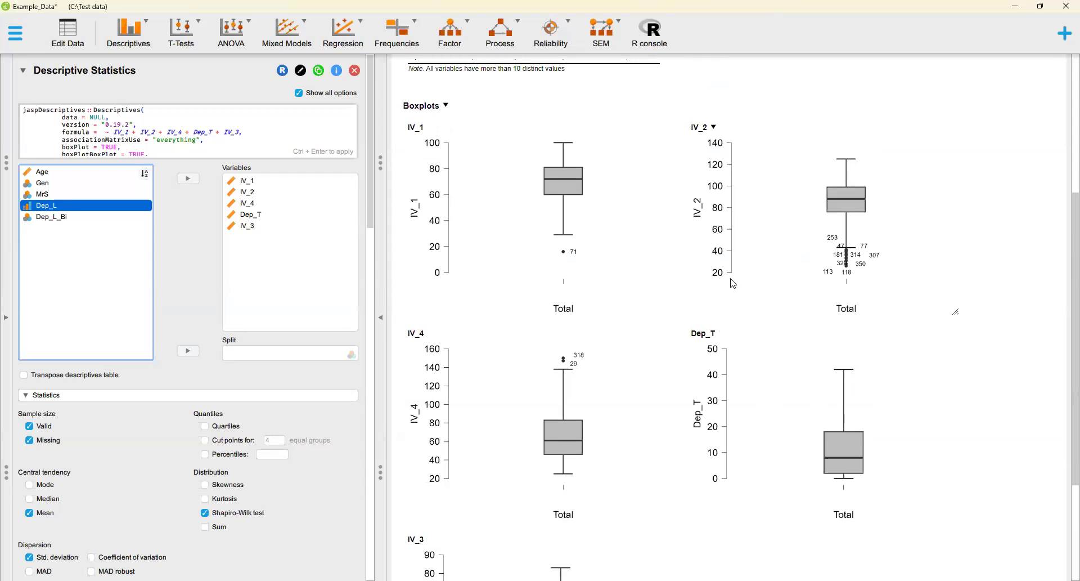
scroll(665, 349, down, 2)
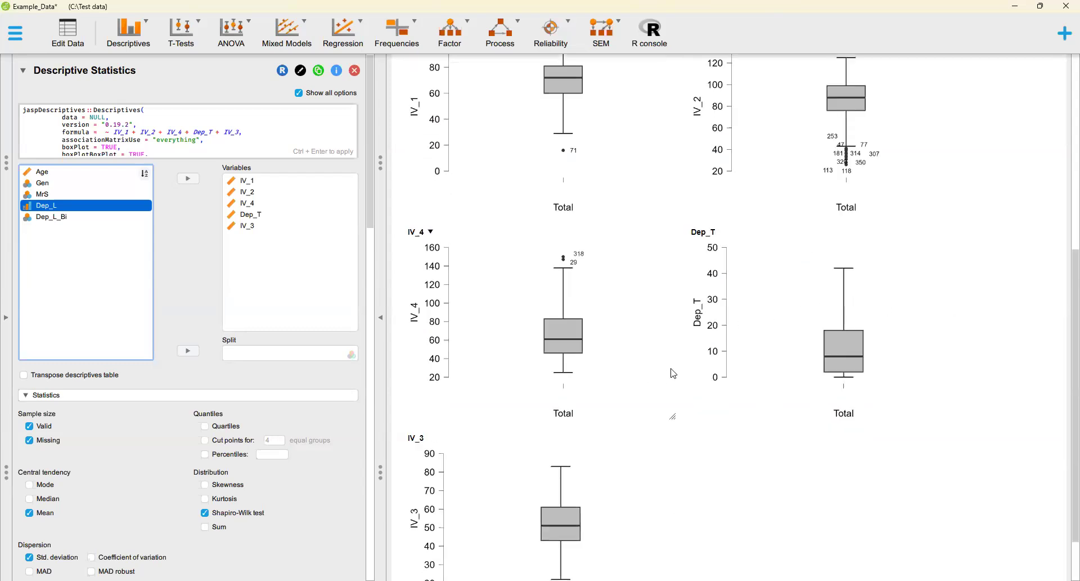
scroll(672, 374, up, 1)
scroll(785, 273, up, 2)
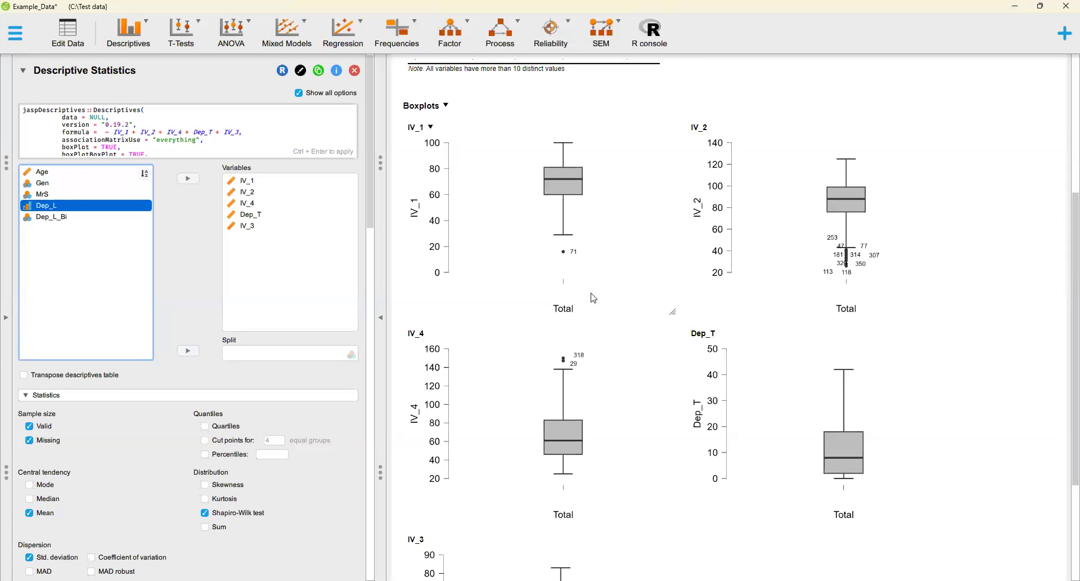
scroll(595, 330, down, 3)
scroll(591, 328, up, 2)
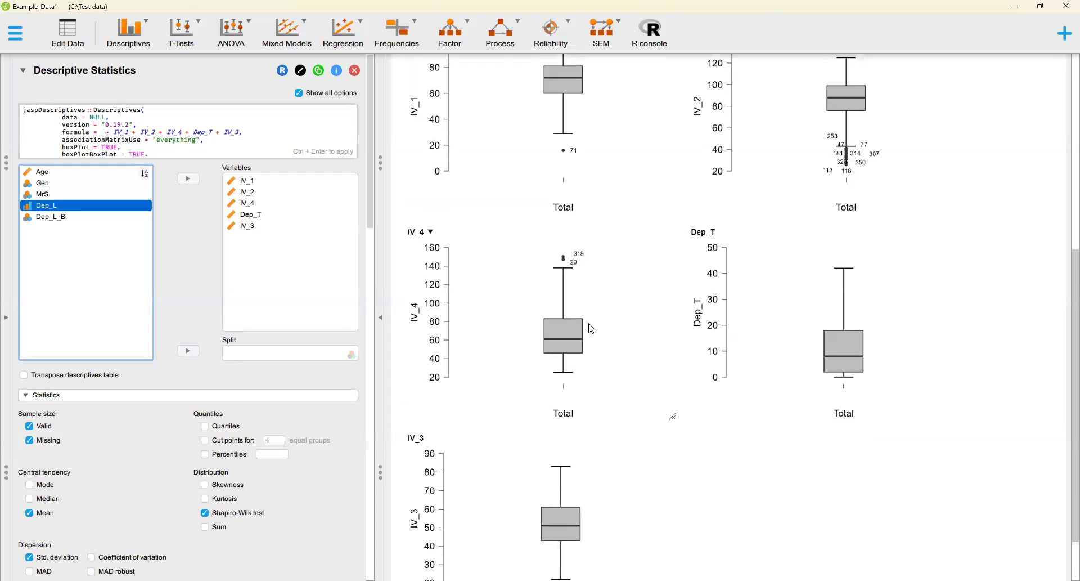
scroll(591, 328, up, 2)
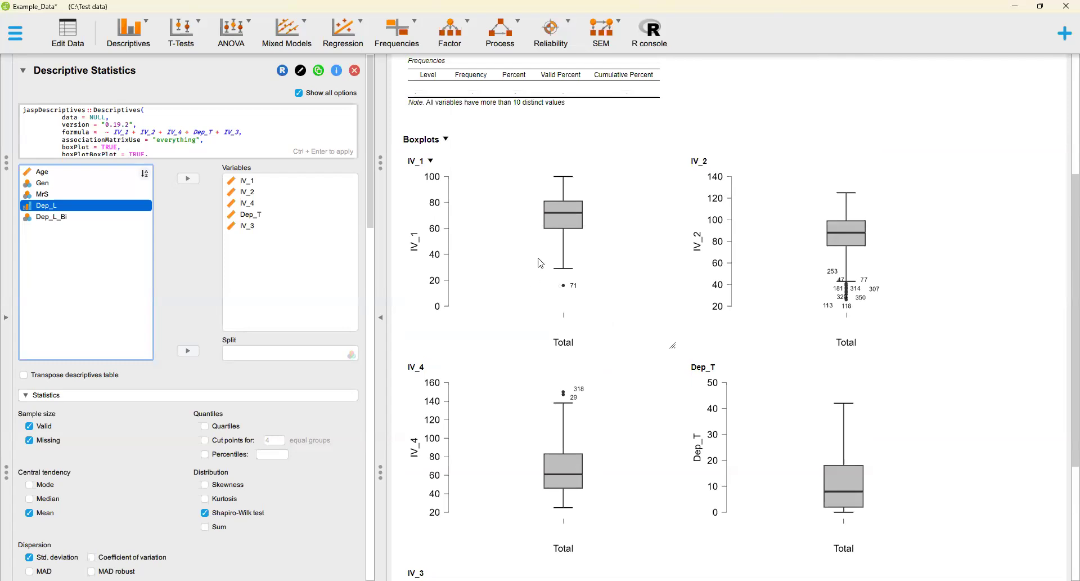
scroll(517, 212, up, 3)
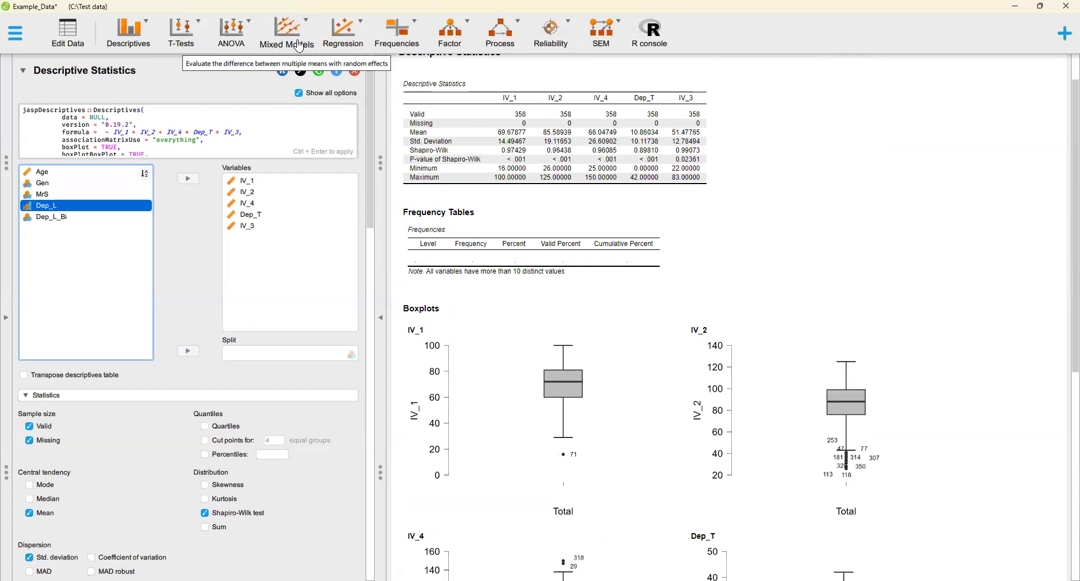
Create a classical Correlation analysis with IV_1, IV_2, IV_3, IV_4 and Dep_T as its variables
click(340, 45)
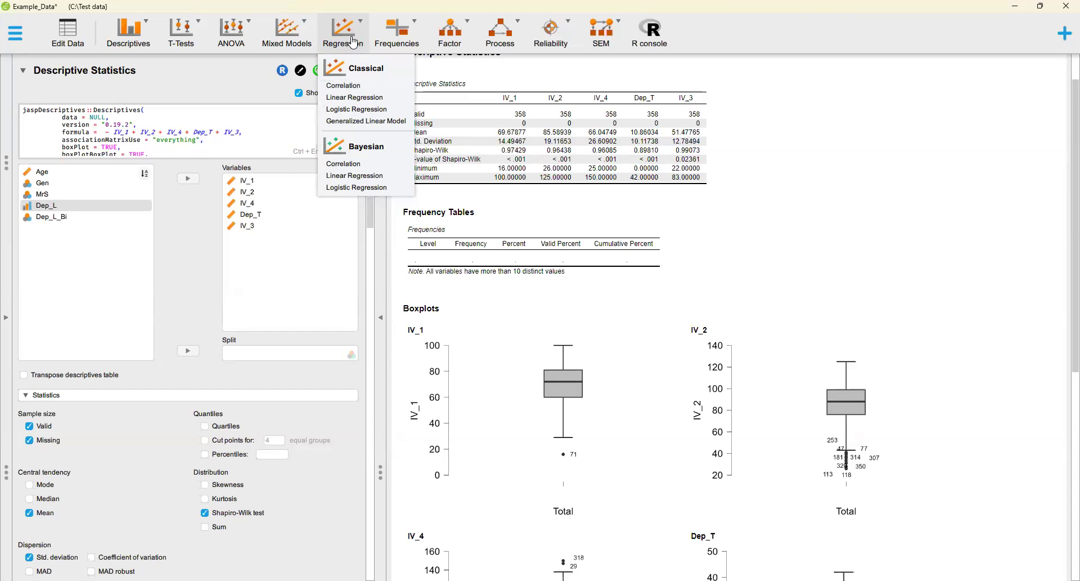
click(356, 87)
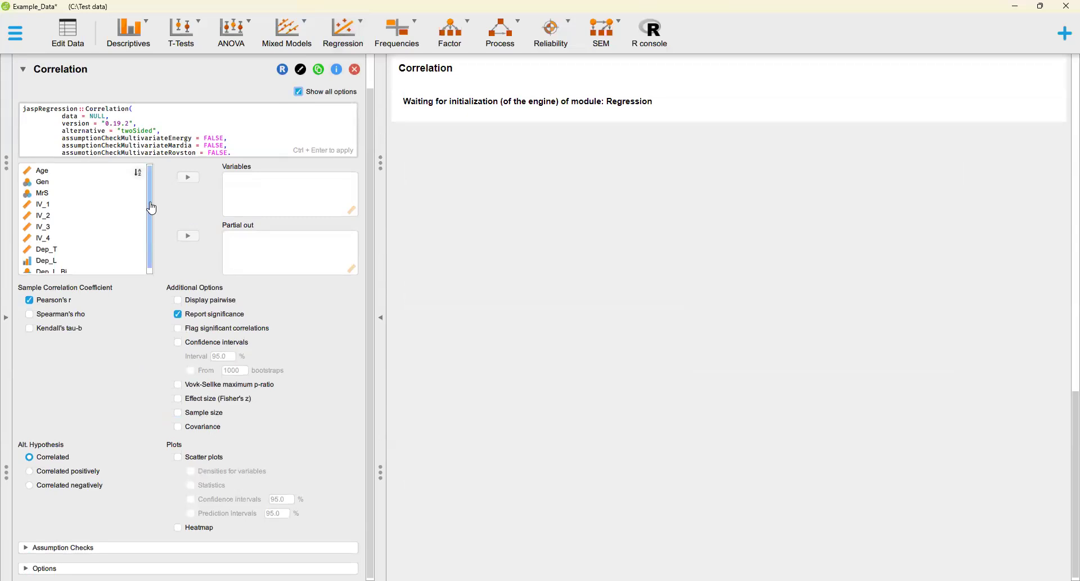
scroll(140, 219, down, 1)
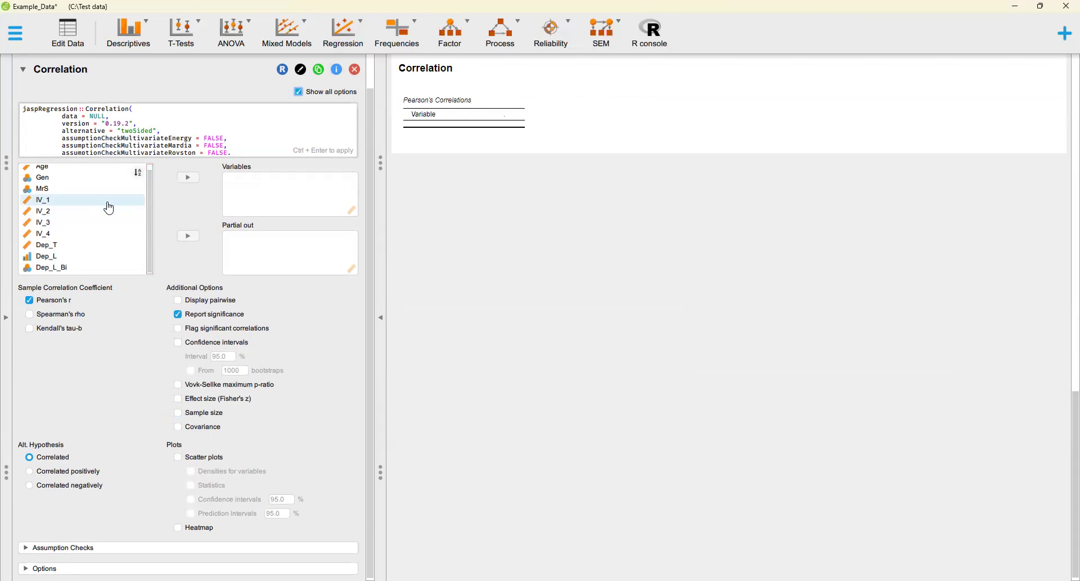
click(50, 245)
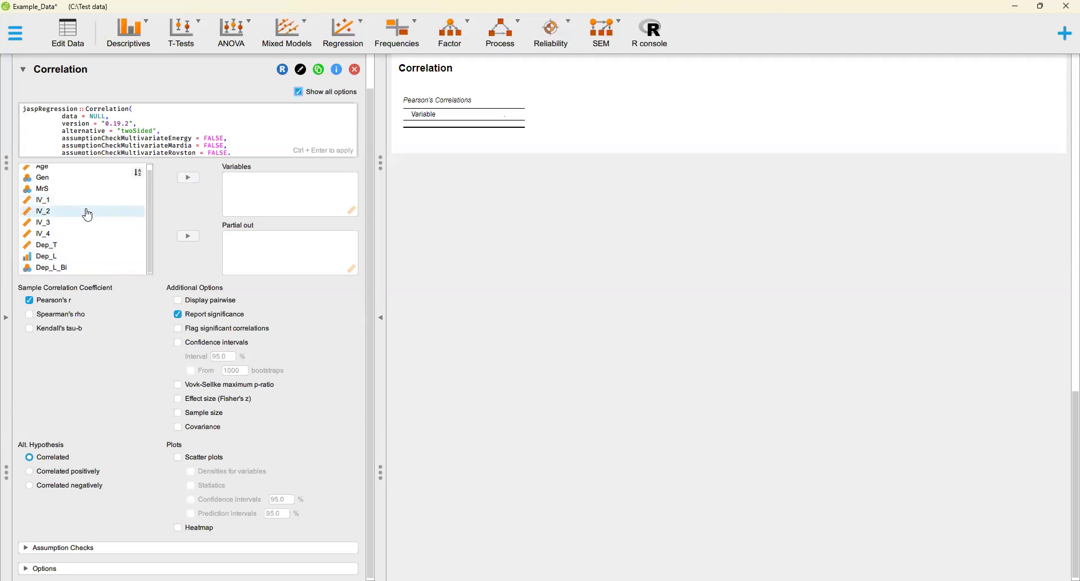
drag(89, 203, 251, 189)
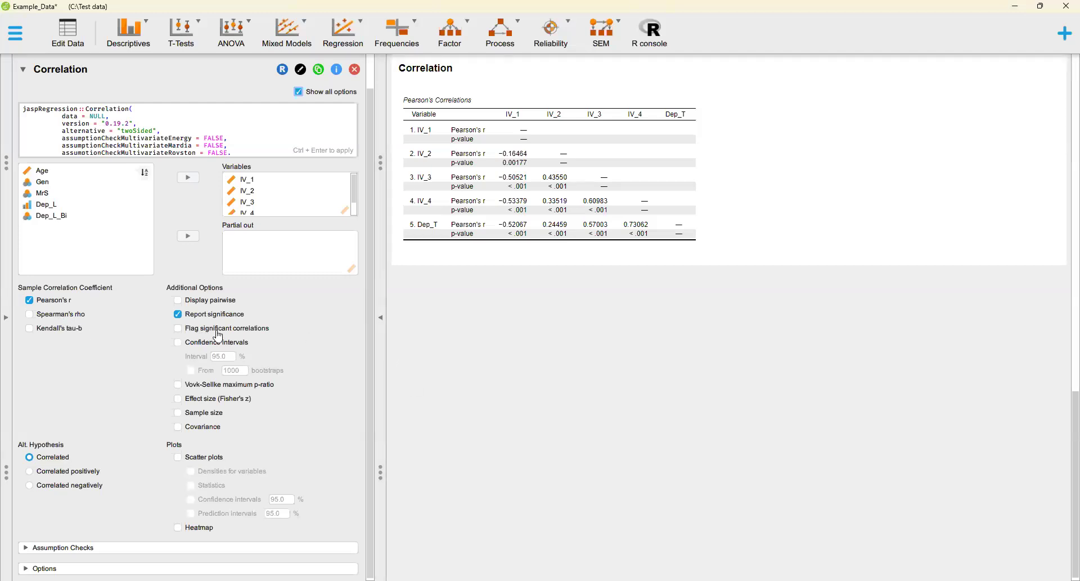
Reopen the Descriptive Statistics analysis and review its Shapiro-Wilk p-values, boxplots and option settings
scroll(219, 335, up, 1)
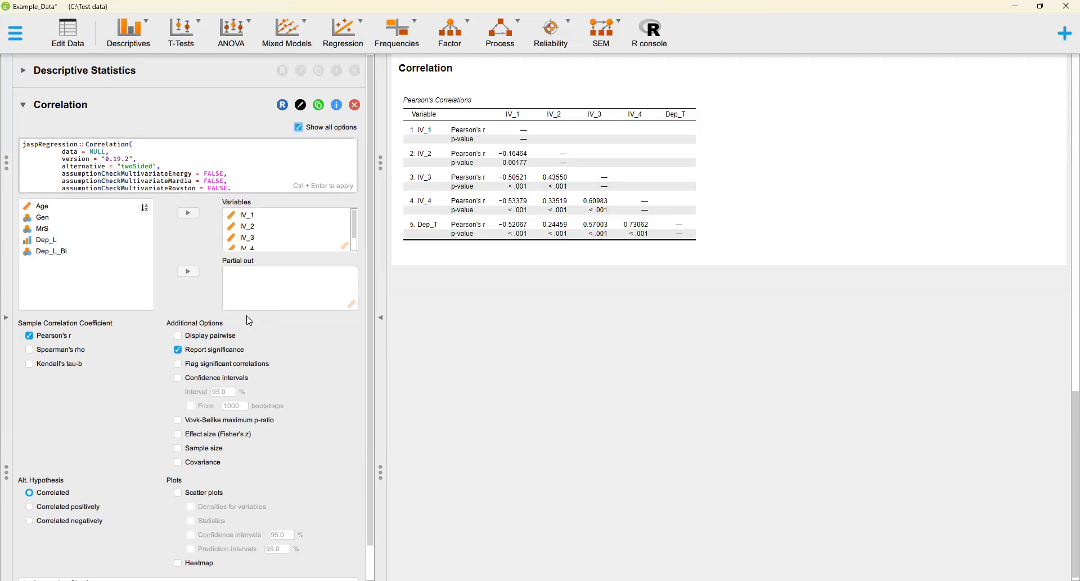
click(161, 83)
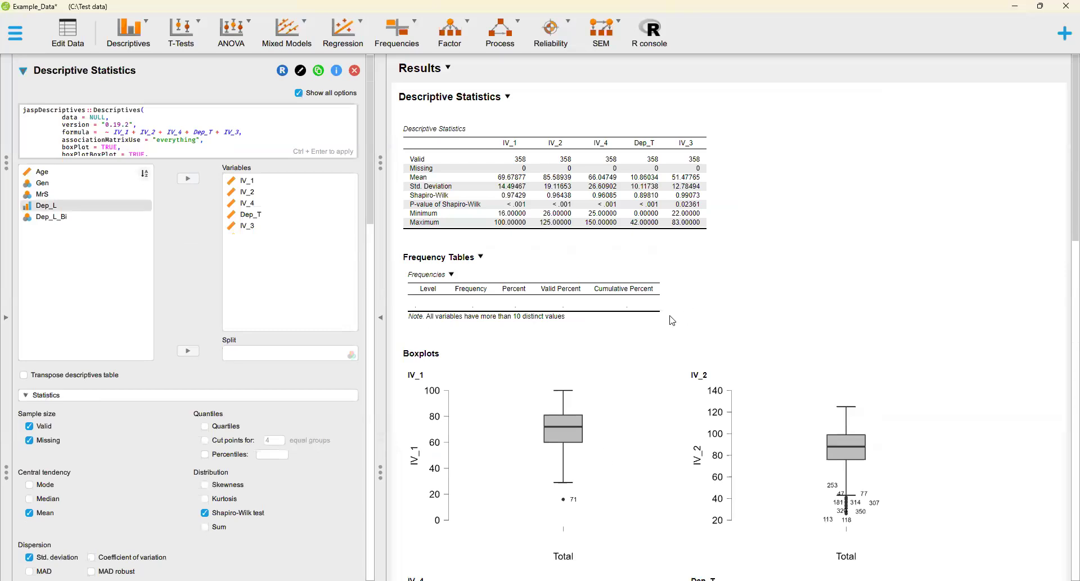
scroll(524, 282, down, 12)
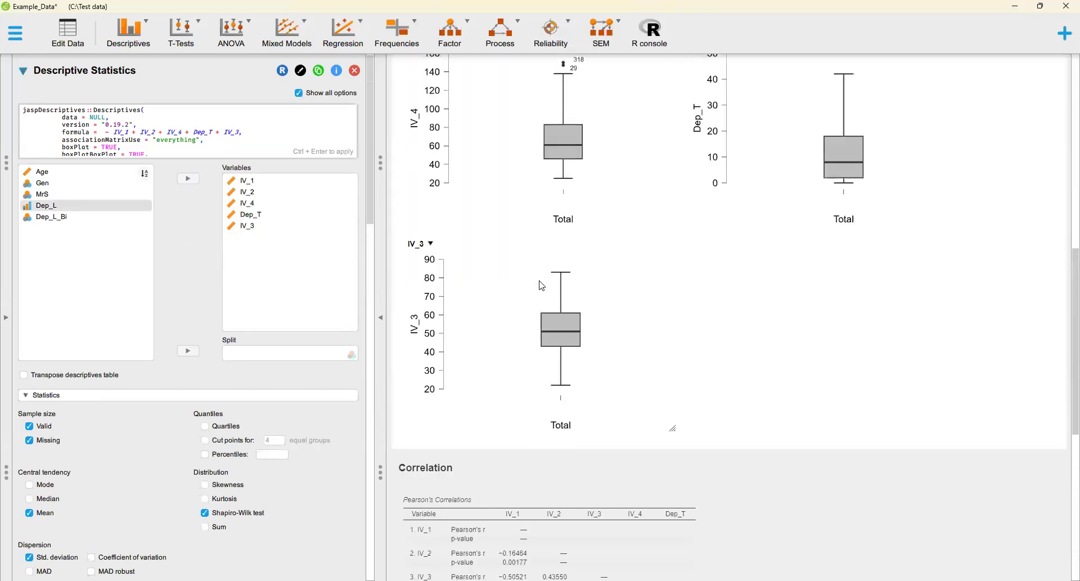
scroll(540, 287, up, 15)
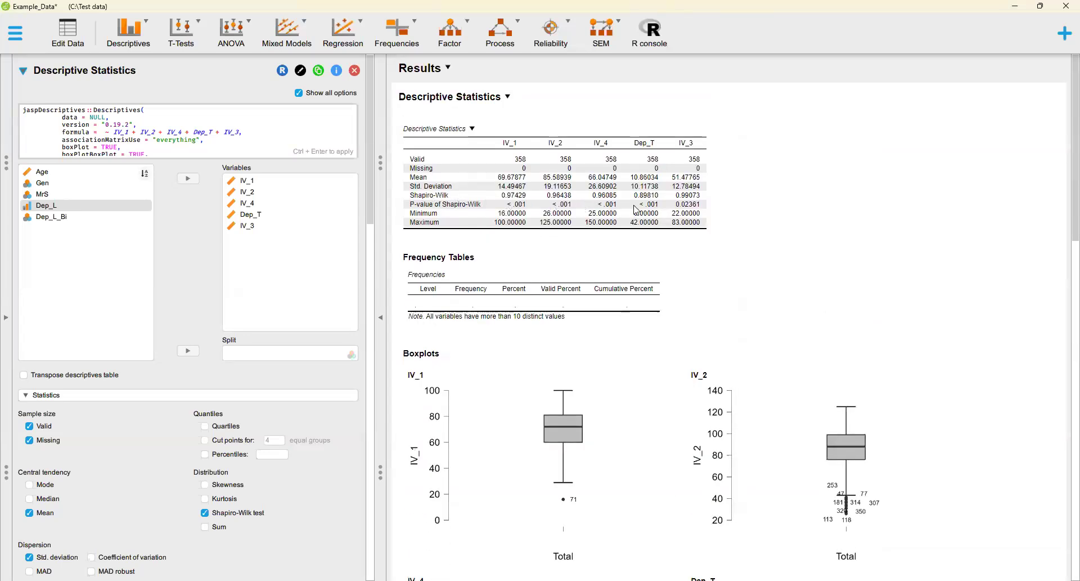
scroll(228, 242, down, 5)
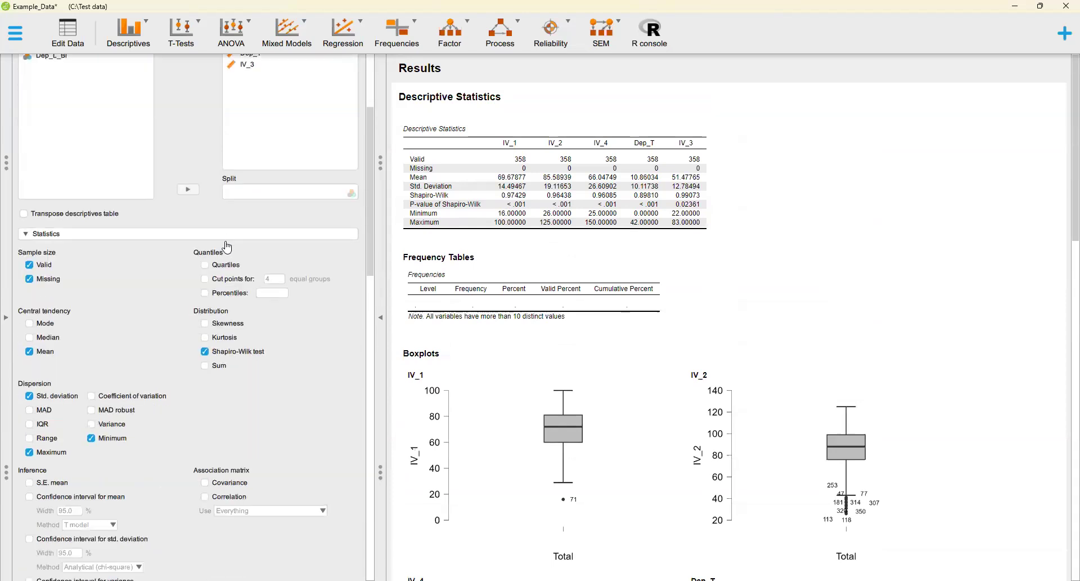
scroll(228, 248, down, 10)
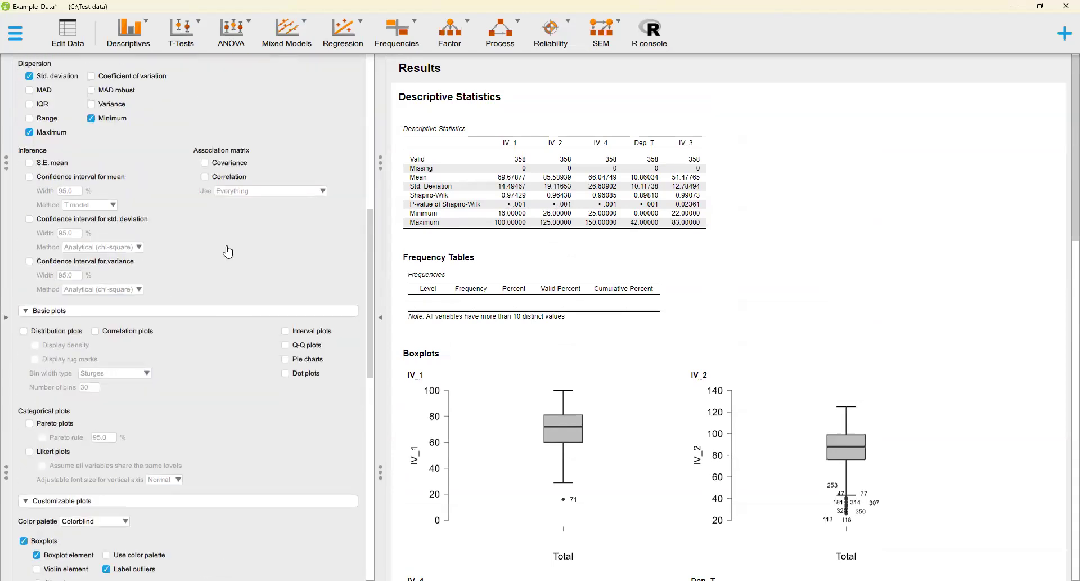
scroll(228, 251, up, 14)
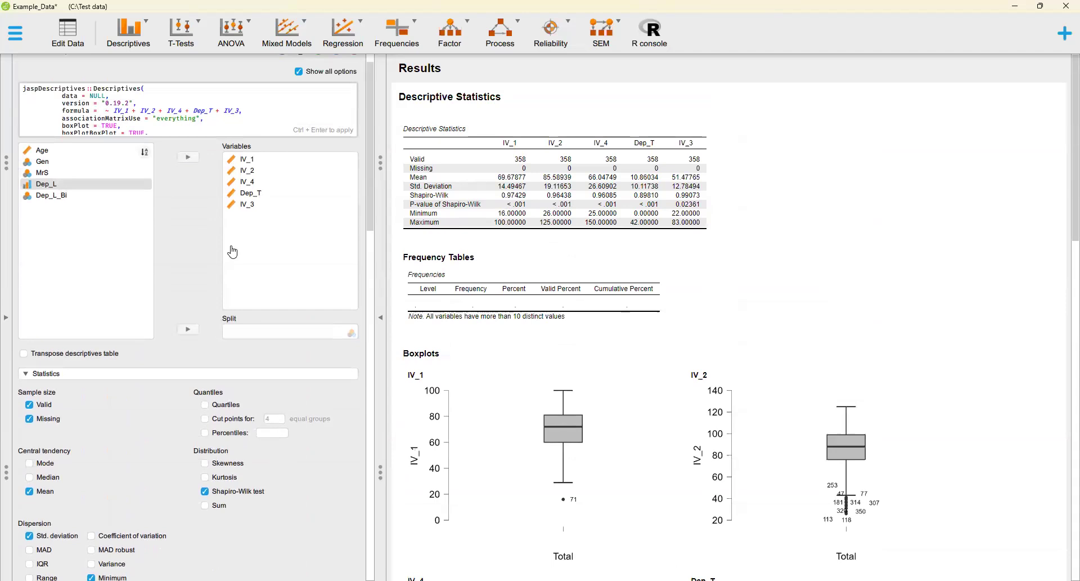
Return to the Correlation analysis and add Spearman's rho alongside Pearson's r
scroll(137, 224, down, 2)
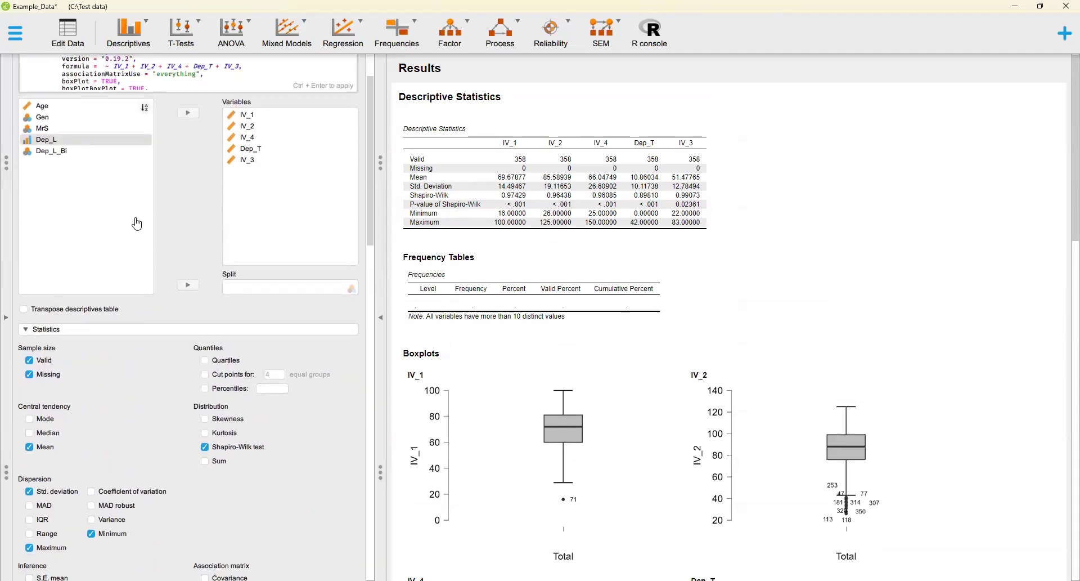
scroll(139, 265, down, 13)
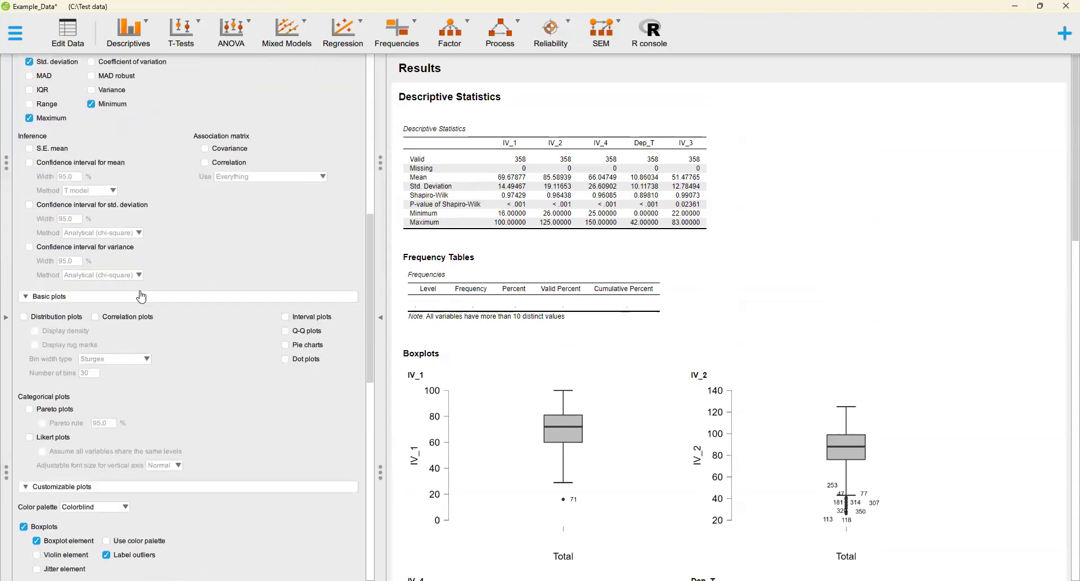
scroll(142, 296, down, 15)
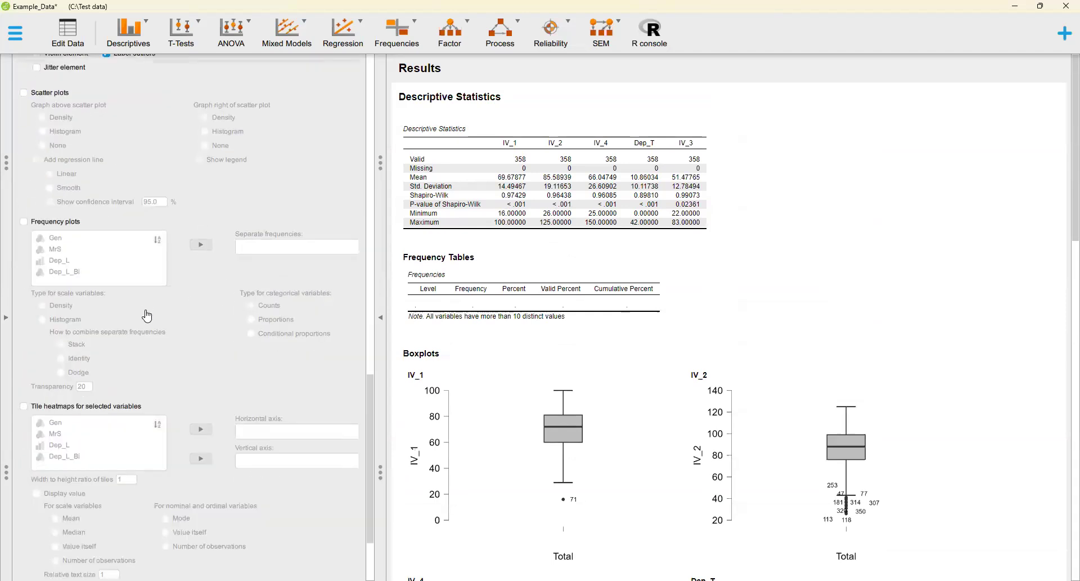
scroll(147, 315, down, 3)
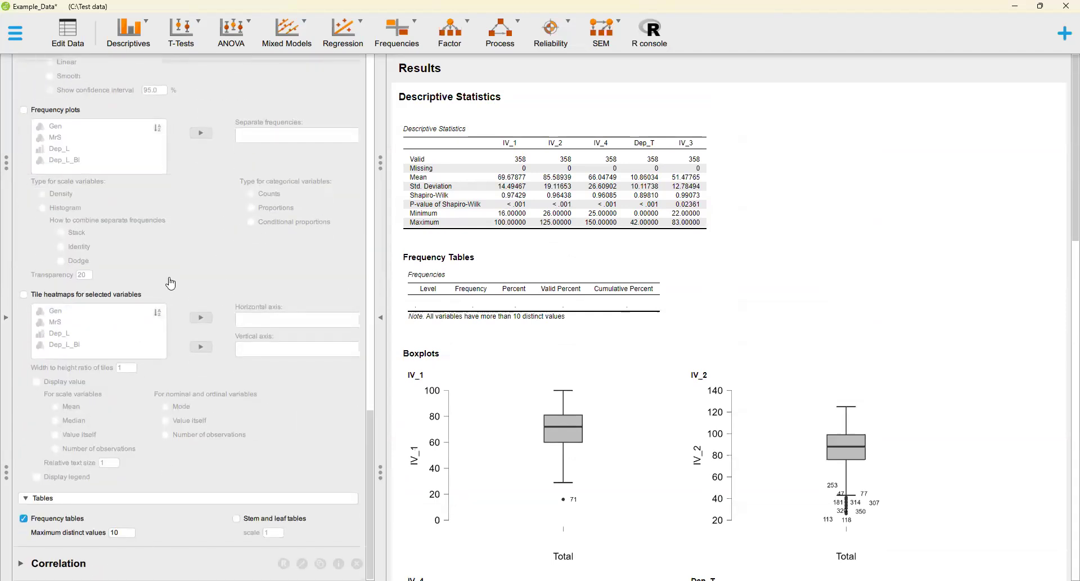
scroll(170, 283, down, 2)
click(59, 562)
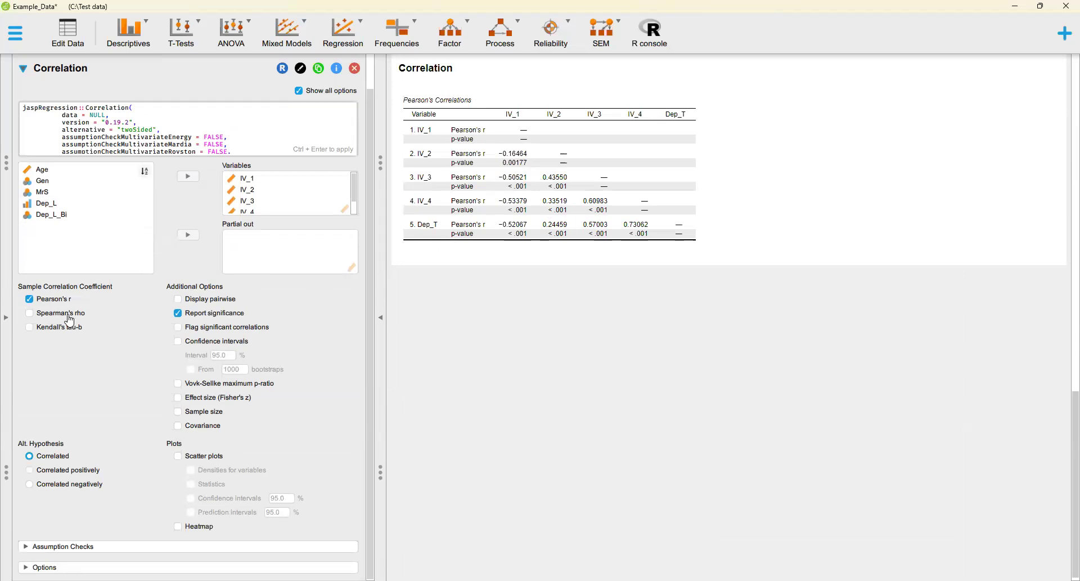
click(29, 313)
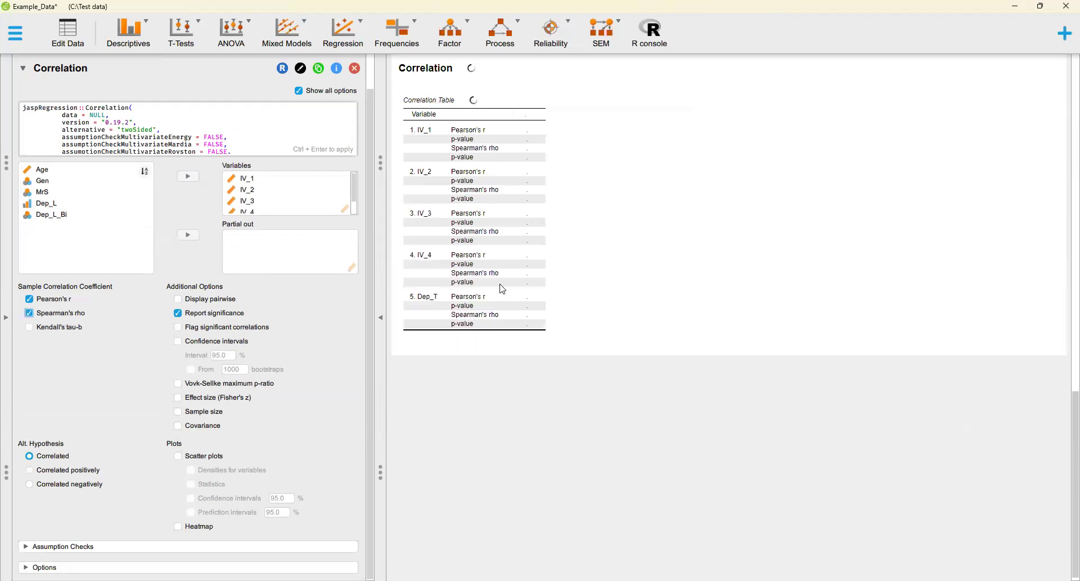